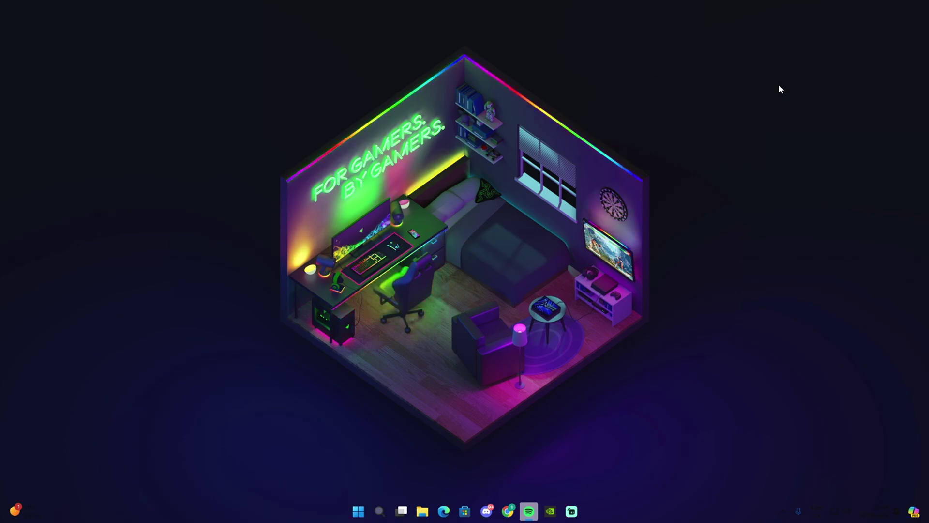
# Search Google for 'nvidia app' in a maximized Chrome window and open NVIDIA's App download page
pyautogui.click(507, 511)
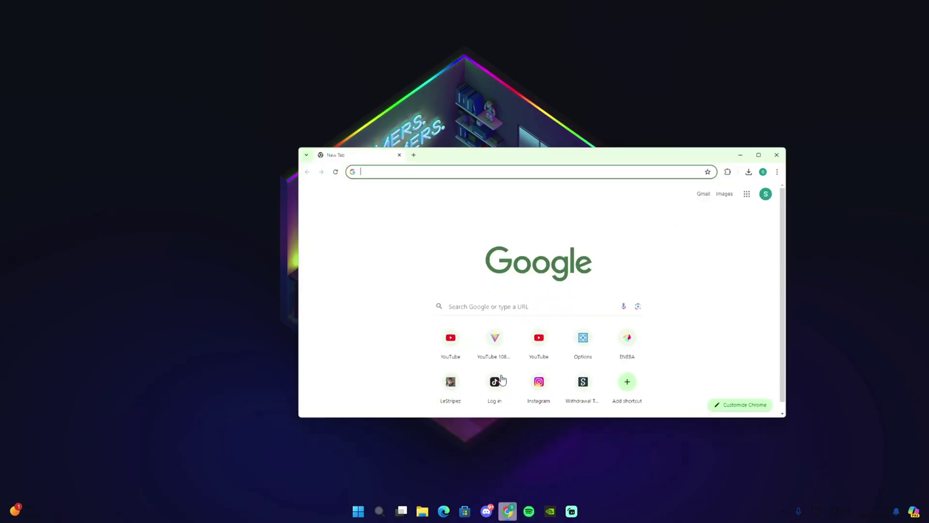
pyautogui.click(818, 77)
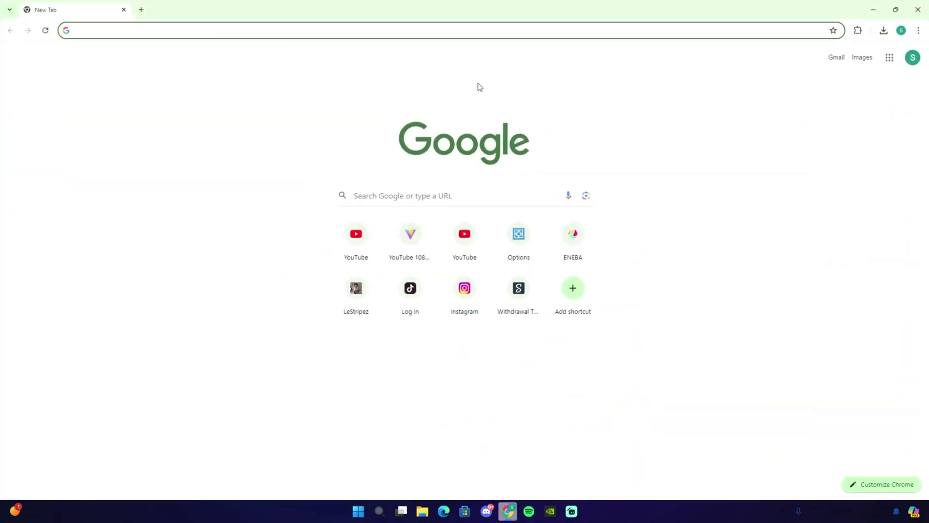
pyautogui.write('nvidia app')
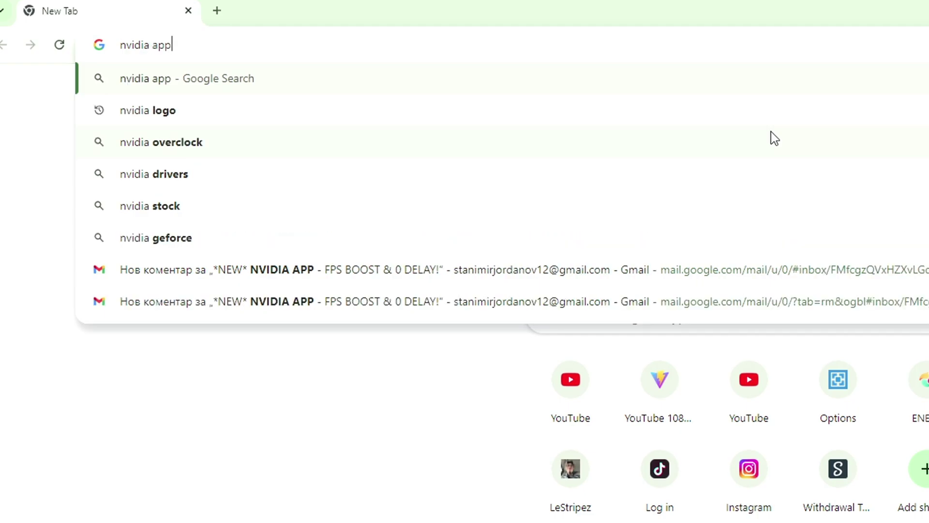
pyautogui.press('Return')
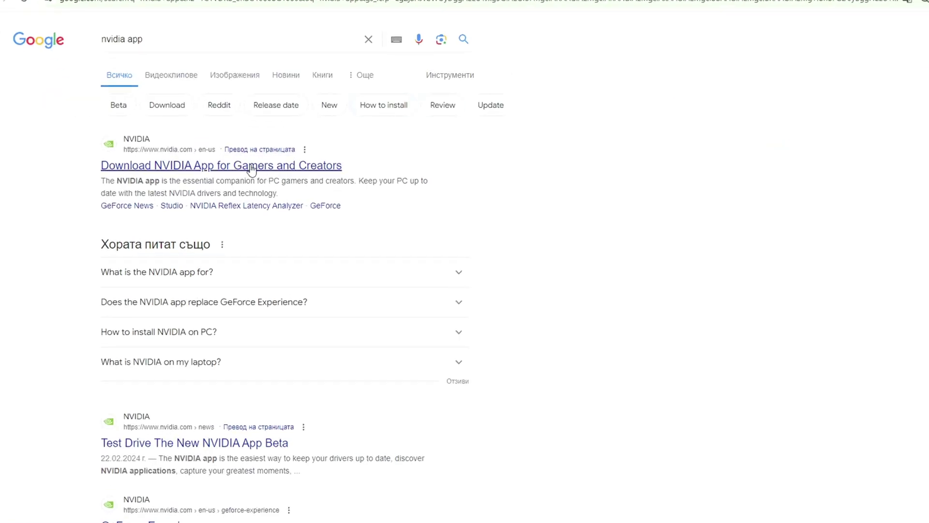
pyautogui.click(251, 168)
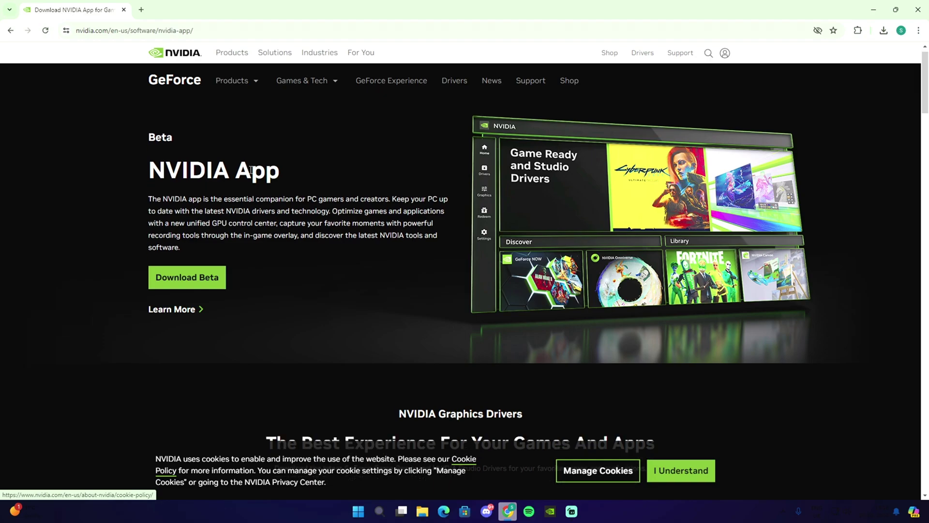
pyautogui.scroll(-1, 257, 171)
pyautogui.scroll(1, 275, 210)
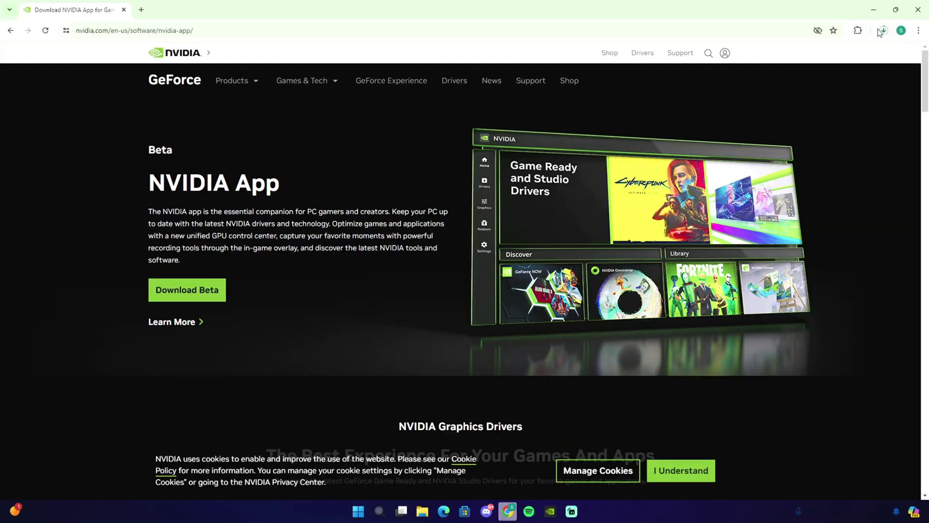
# Download the NVIDIA App beta installer from NVIDIA's website
pyautogui.click(882, 31)
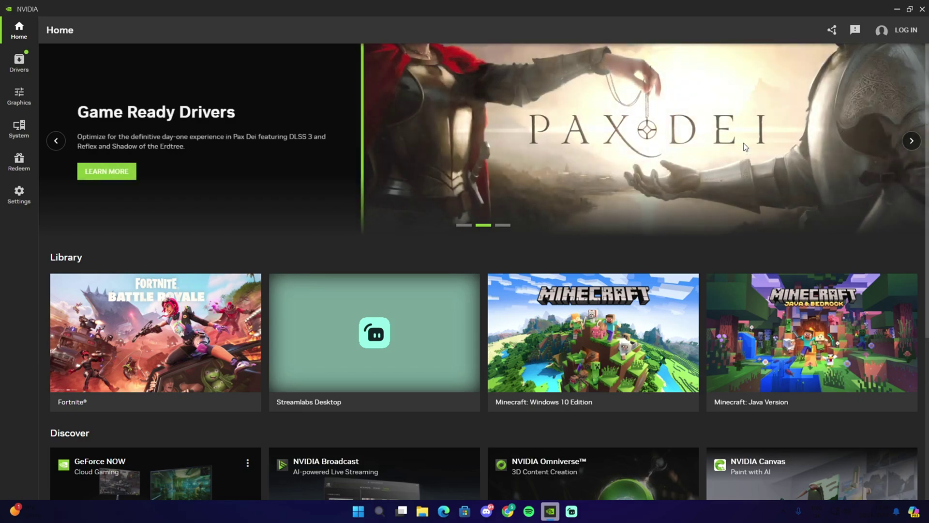
# Show the Drivers page with Game Ready Driver 555.99 and browse its banner carousel
pyautogui.click(22, 66)
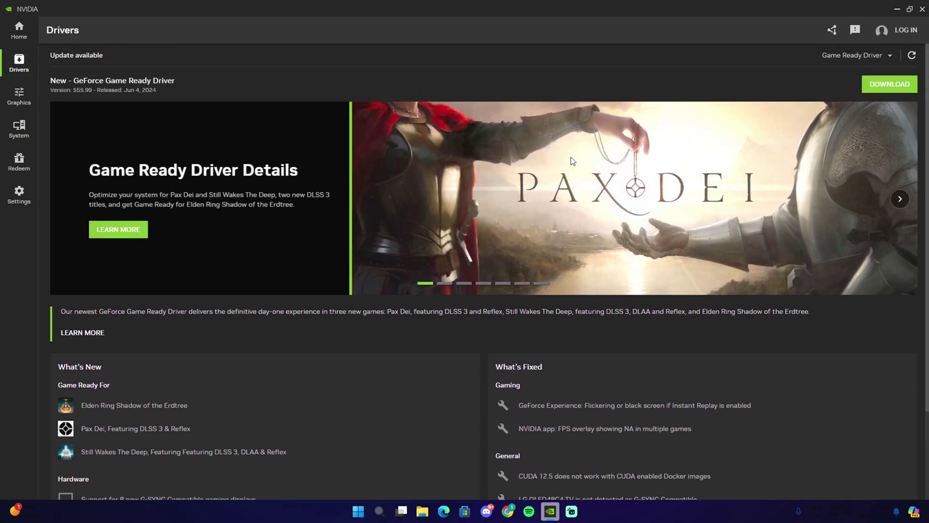
pyautogui.click(900, 198)
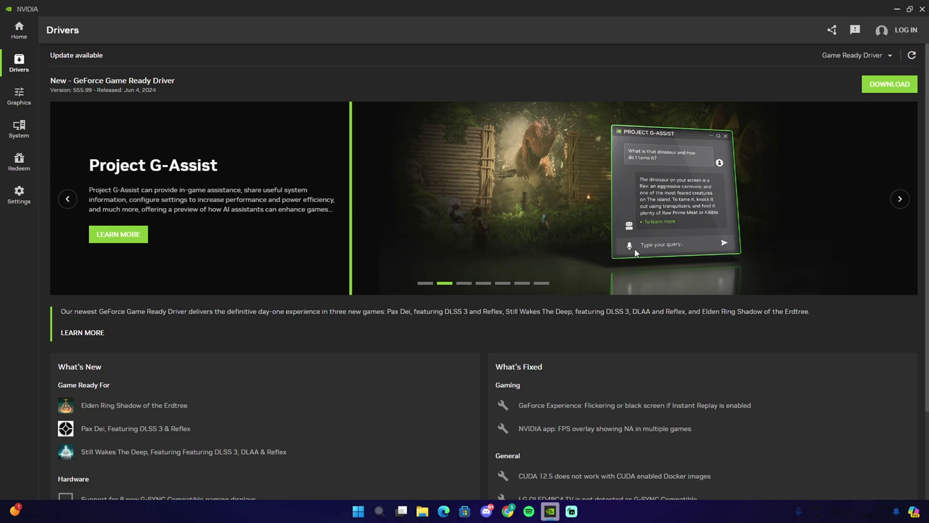
pyautogui.scroll(-2, 681, 274)
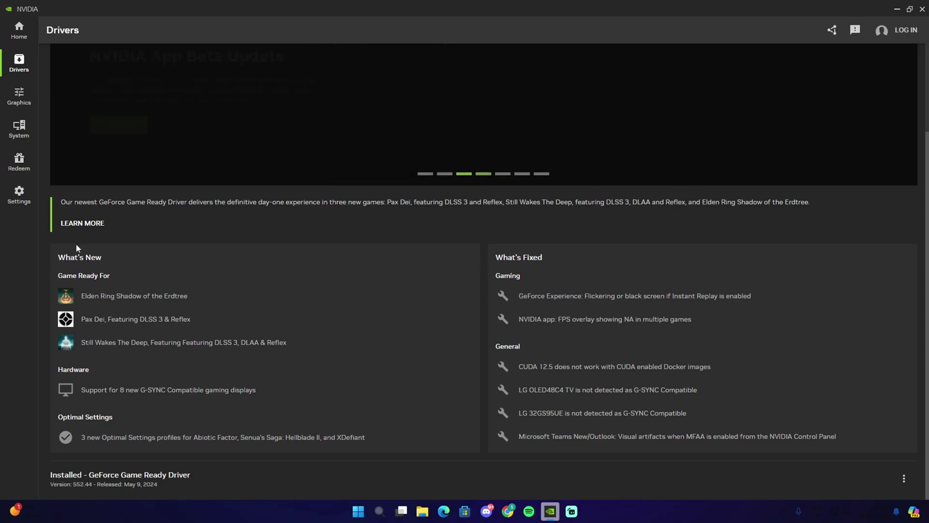
pyautogui.scroll(2, 587, 265)
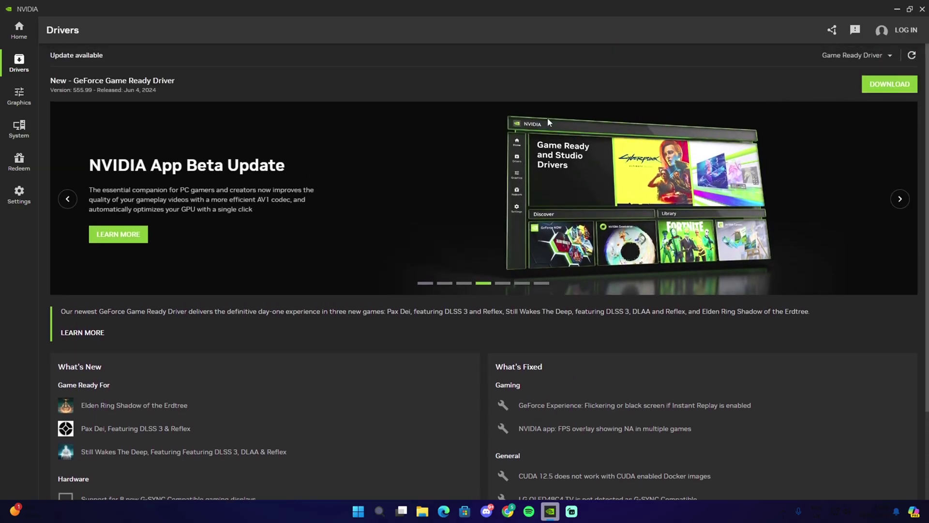
pyautogui.scroll(-2, 288, 166)
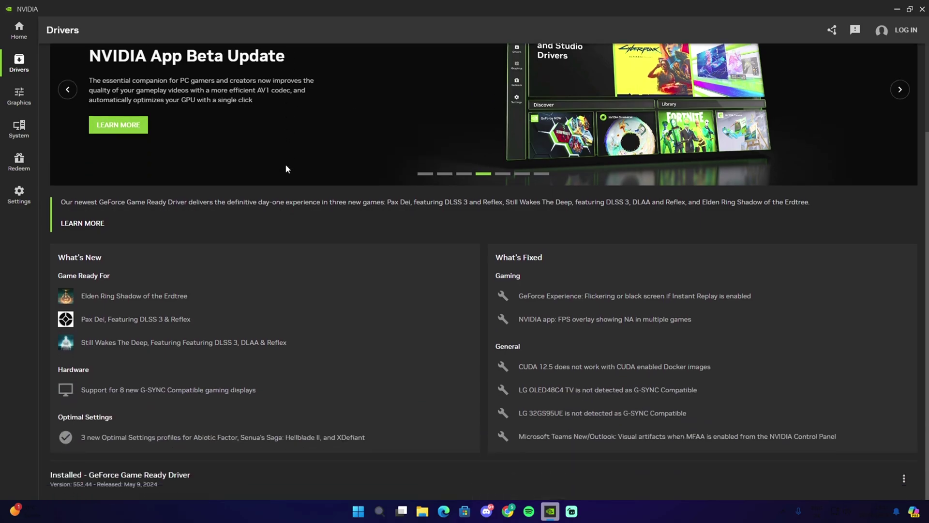
pyautogui.scroll(2, 282, 163)
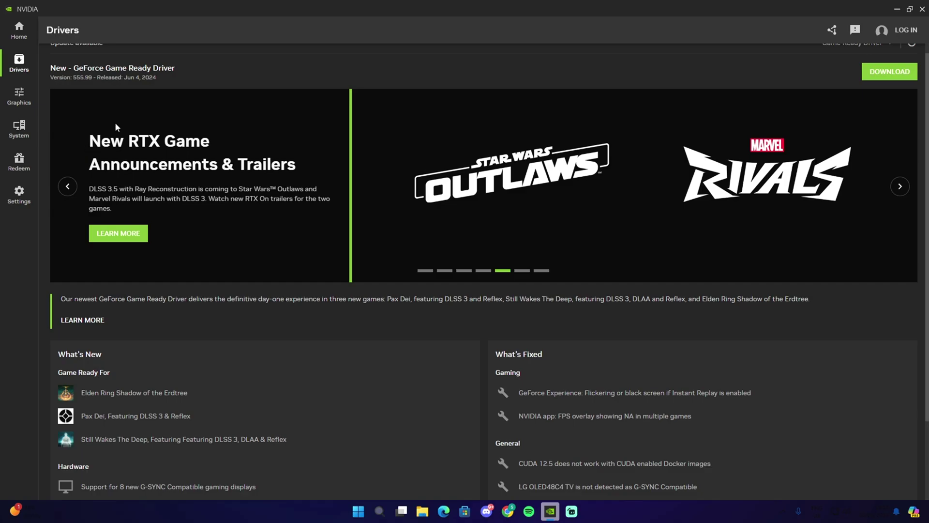
# Browse NVIDIA App's Graphics, Settings and System Performance pages
pyautogui.click(19, 101)
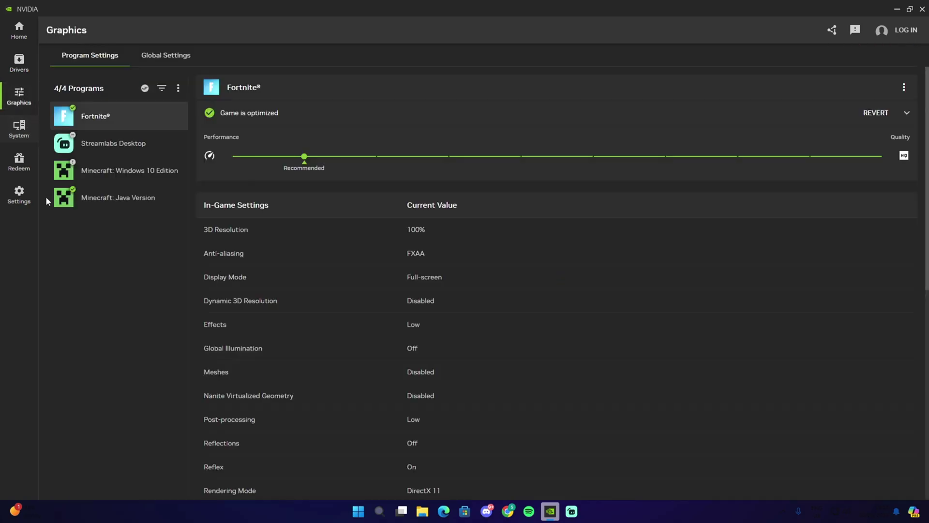
pyautogui.click(24, 198)
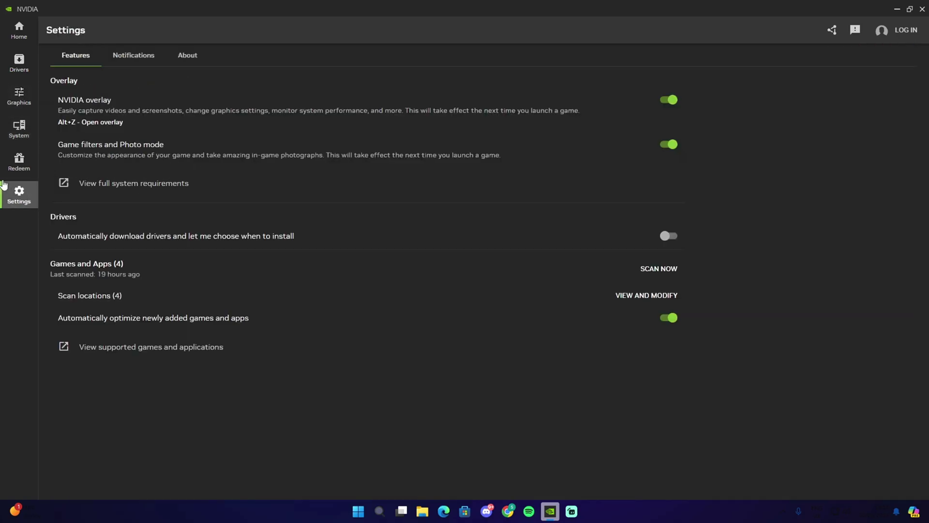
pyautogui.click(28, 142)
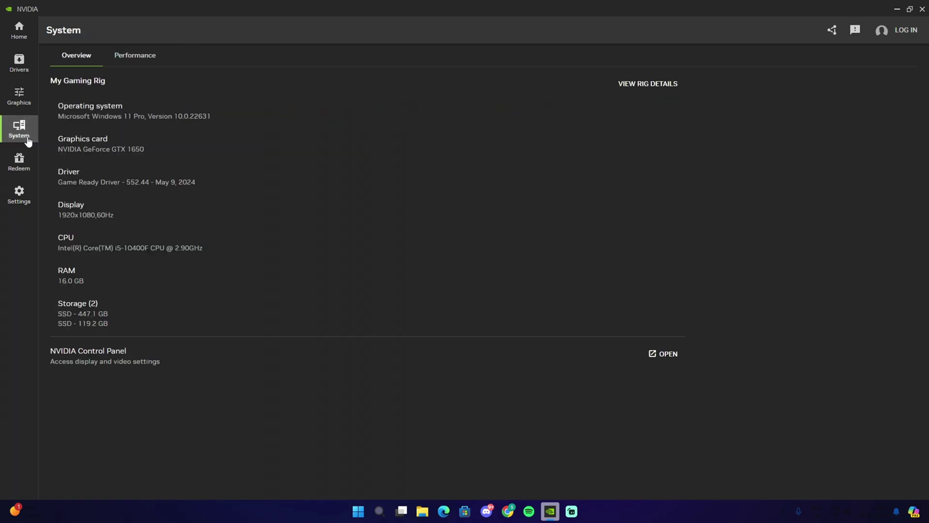
pyautogui.click(120, 58)
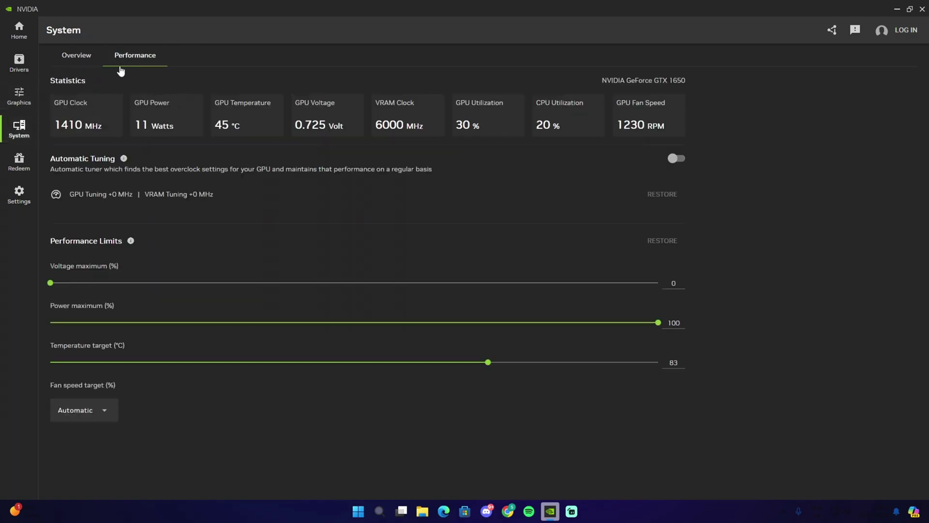
# View NVIDIA App's About page with version and privacy options, then close the app
pyautogui.click(17, 198)
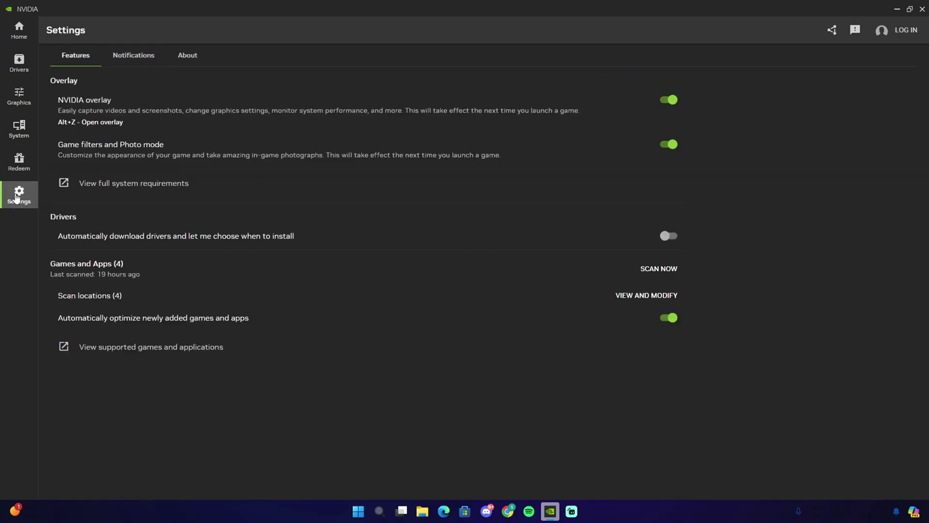
pyautogui.click(188, 57)
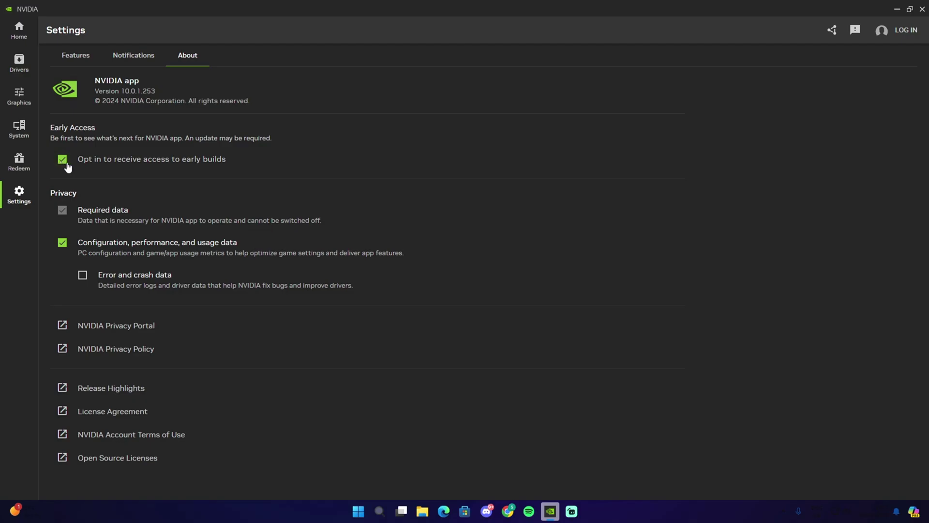
pyautogui.click(923, 8)
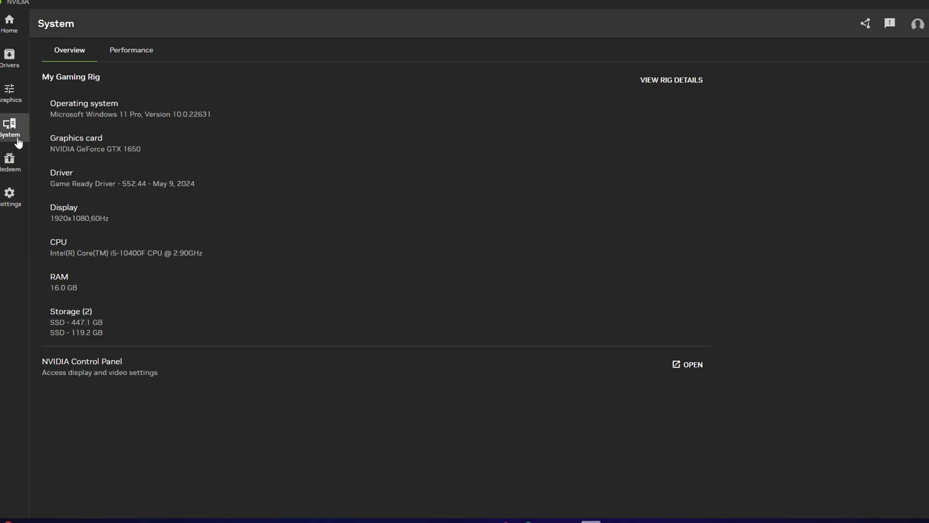
# Turn on Automatic Tuning for the GPU under System Performance
pyautogui.click(130, 55)
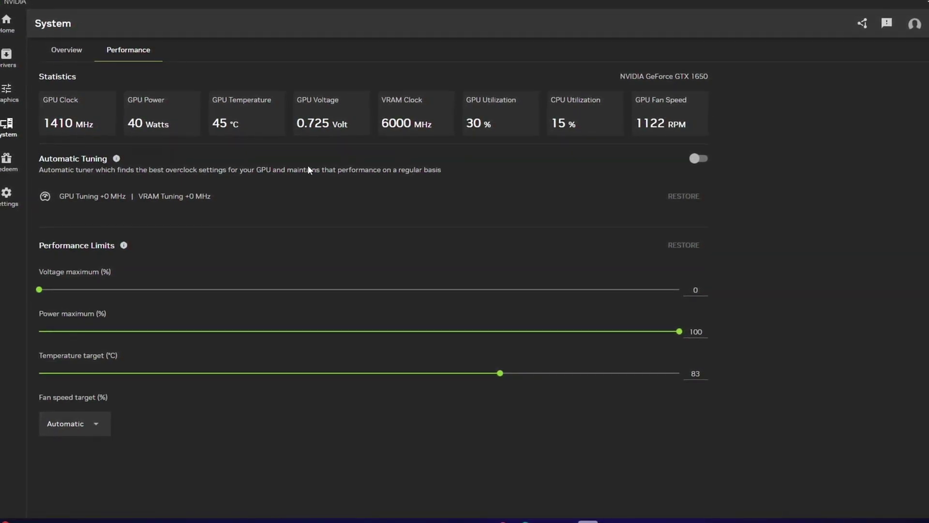
pyautogui.click(695, 161)
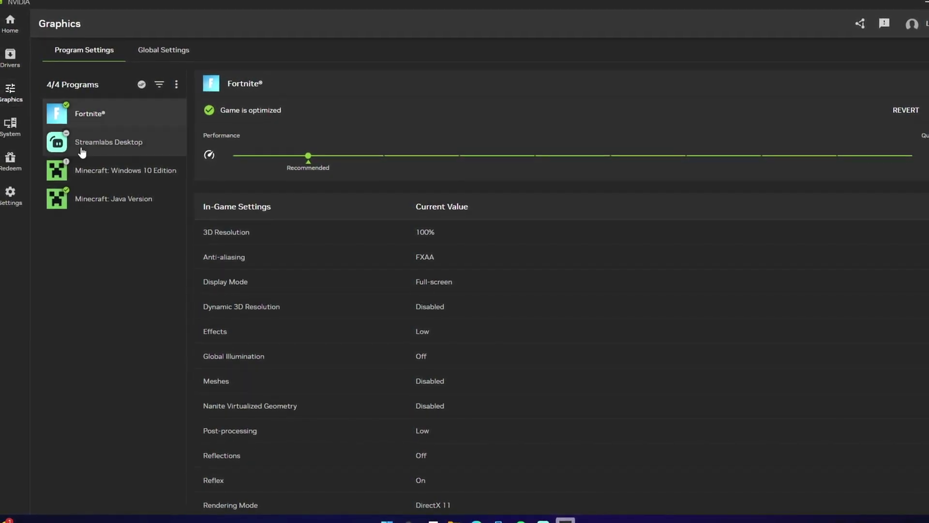
# Keep the global Power Management Mode at Prefer maximum performance
pyautogui.click(167, 52)
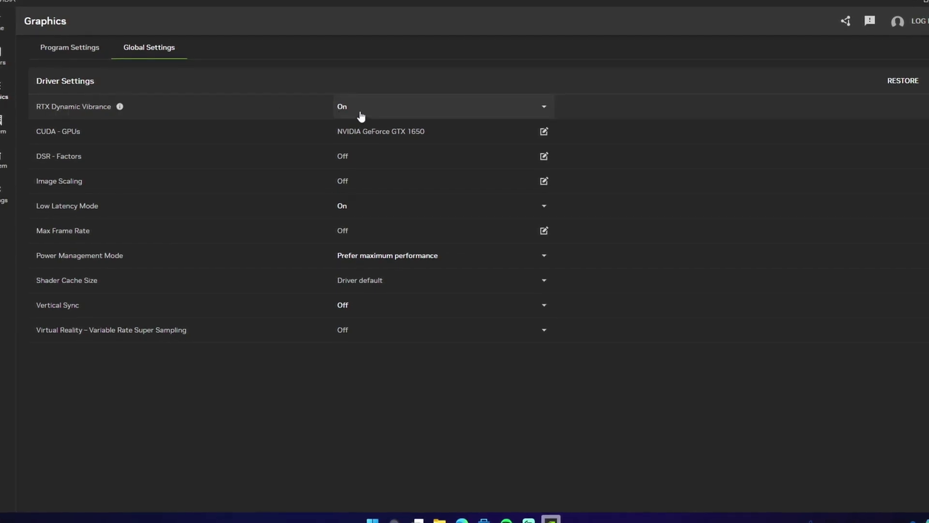
pyautogui.moveTo(305, 231)
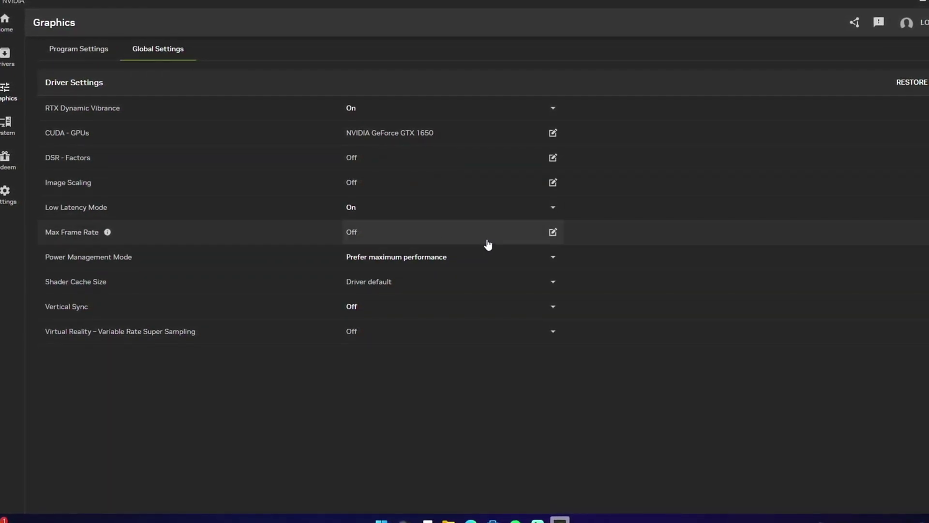
pyautogui.click(389, 260)
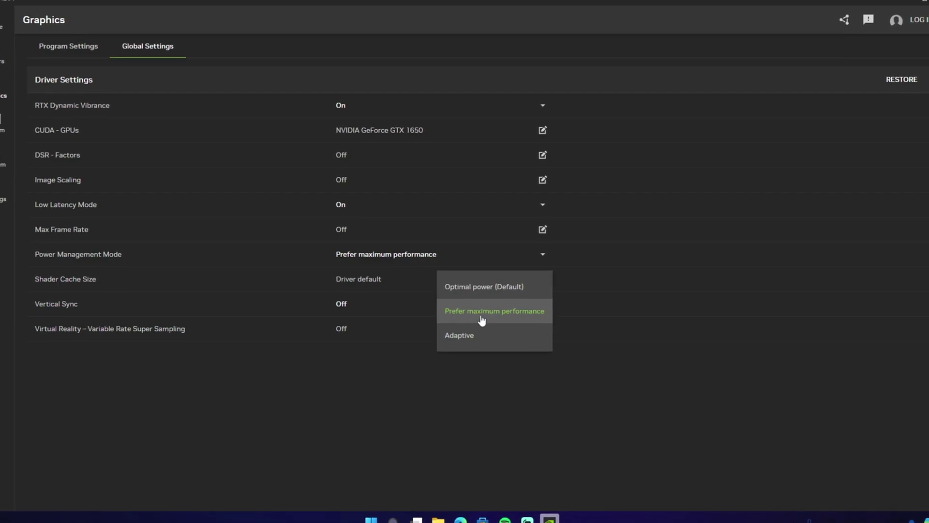
pyautogui.click(361, 280)
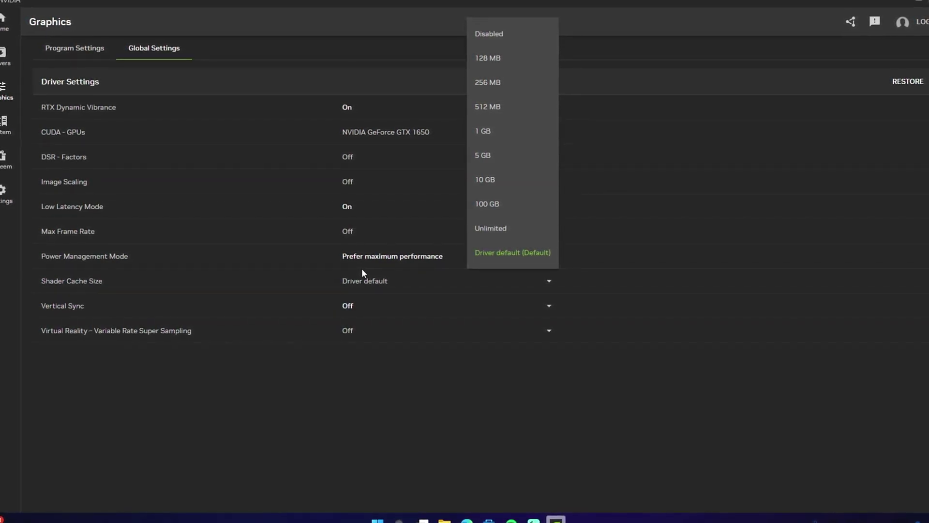
# Keep Shader Cache Size at Driver default and Vertical Sync off, then minimize NVIDIA App
pyautogui.click(372, 282)
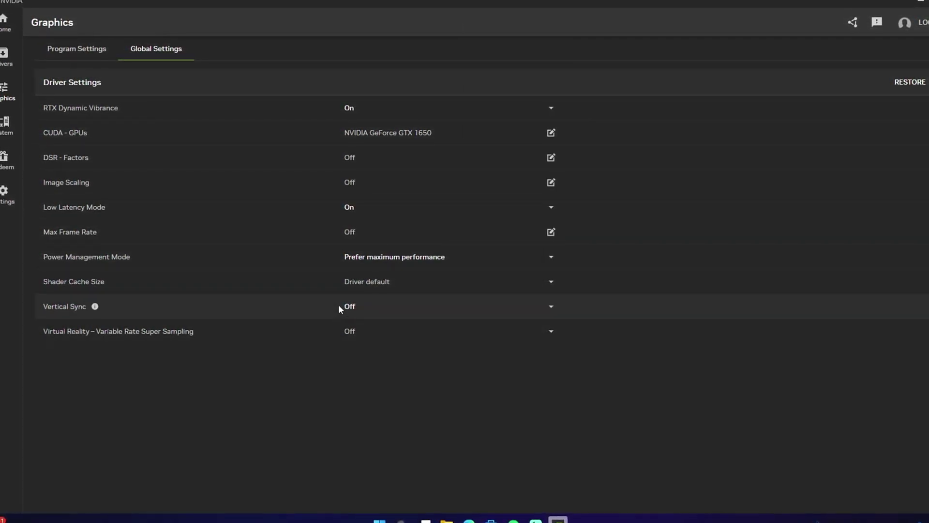
pyautogui.click(352, 310)
pyautogui.click(356, 334)
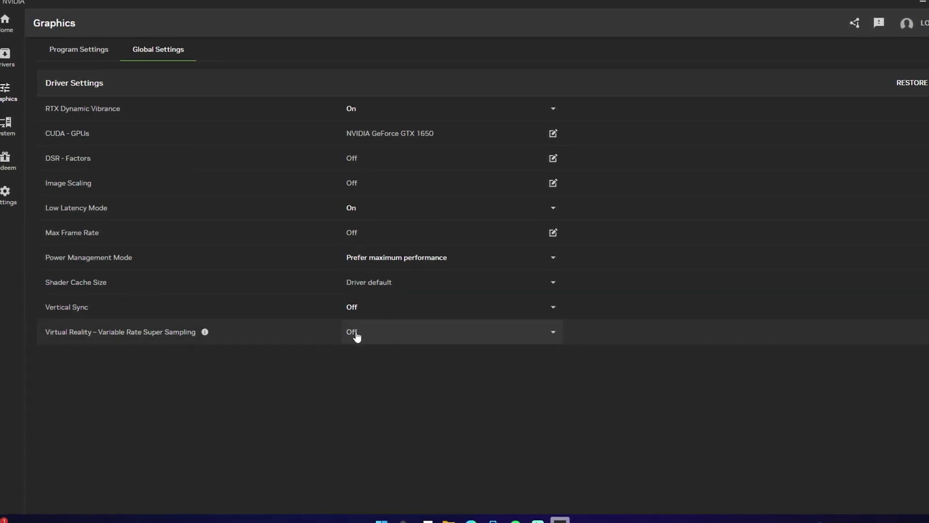
pyautogui.click(356, 333)
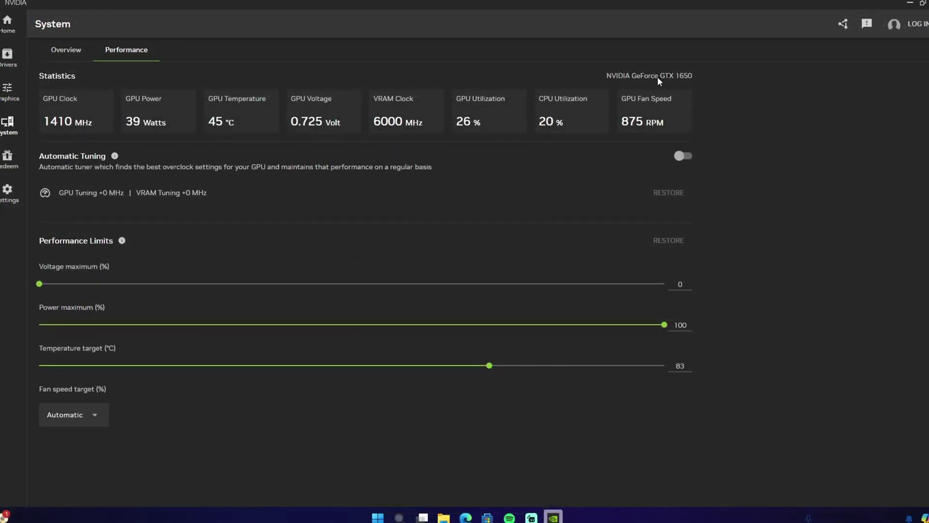
pyautogui.click(911, 7)
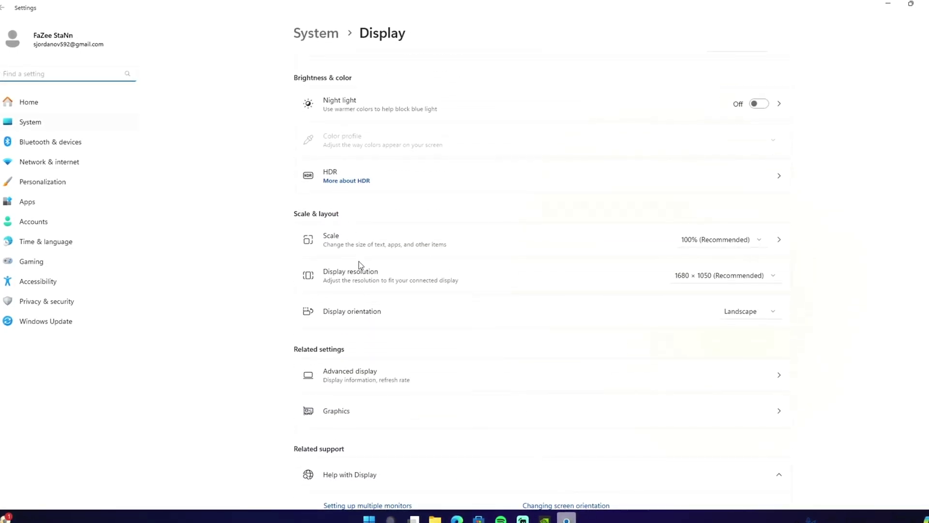
pyautogui.scroll(-2, 359, 262)
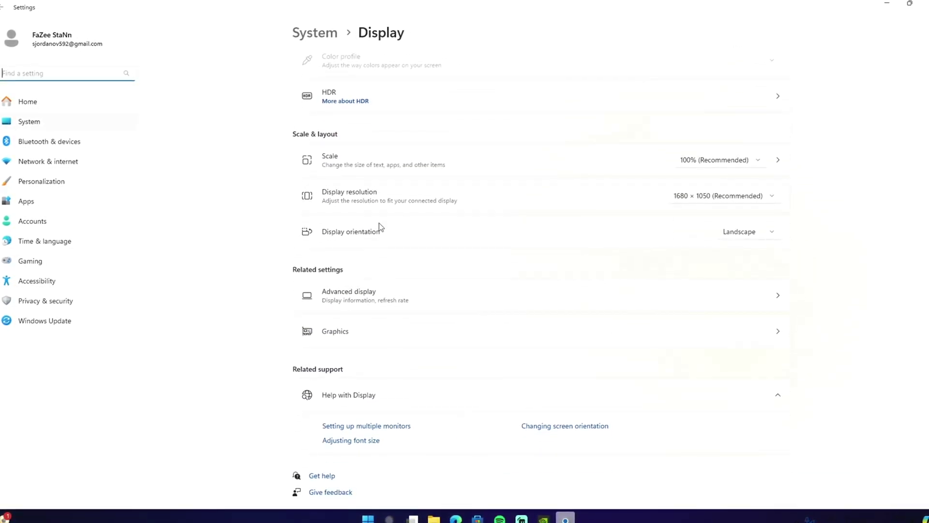
pyautogui.scroll(2, 353, 249)
pyautogui.scroll(-2, 320, 316)
# Check that hardware-accelerated GPU scheduling and windowed-game optimizations are both on
pyautogui.click(336, 335)
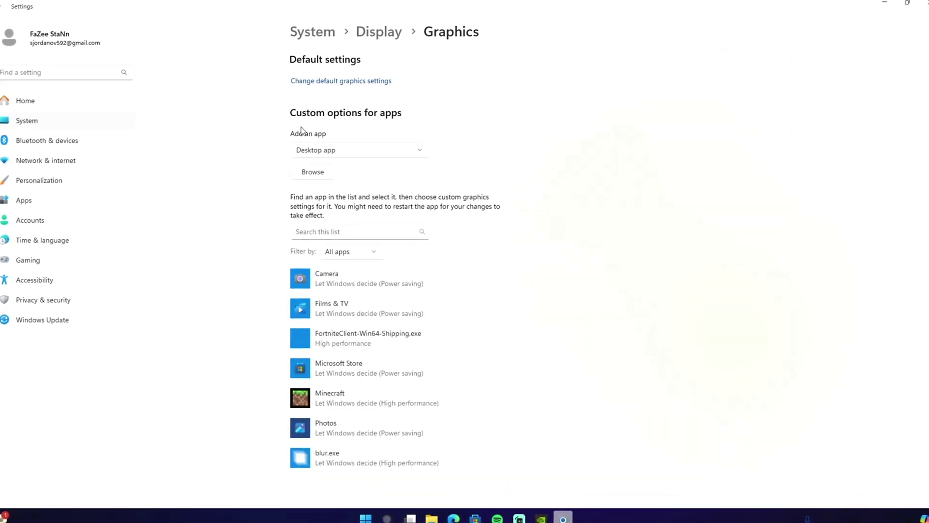
pyautogui.click(309, 82)
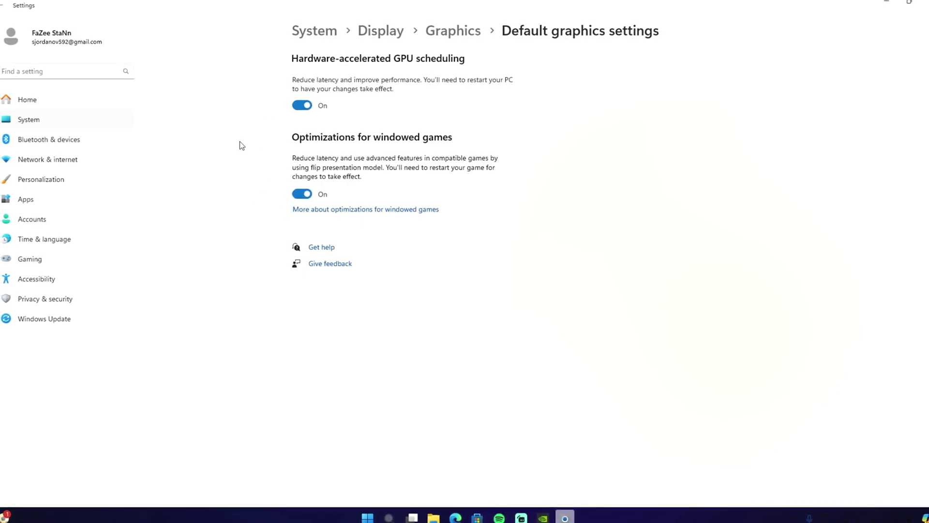
pyautogui.click(457, 29)
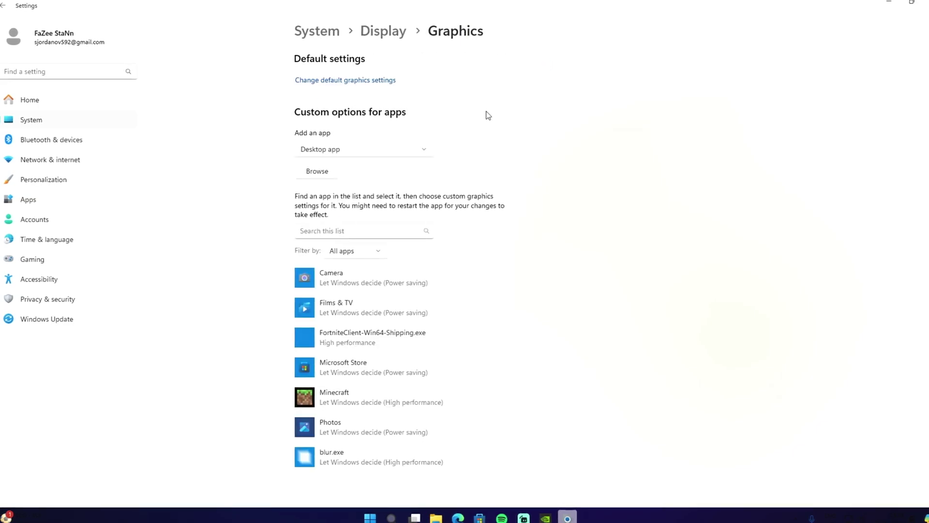
pyautogui.scroll(-1, 366, 263)
pyautogui.scroll(1, 361, 268)
pyautogui.scroll(-1, 349, 251)
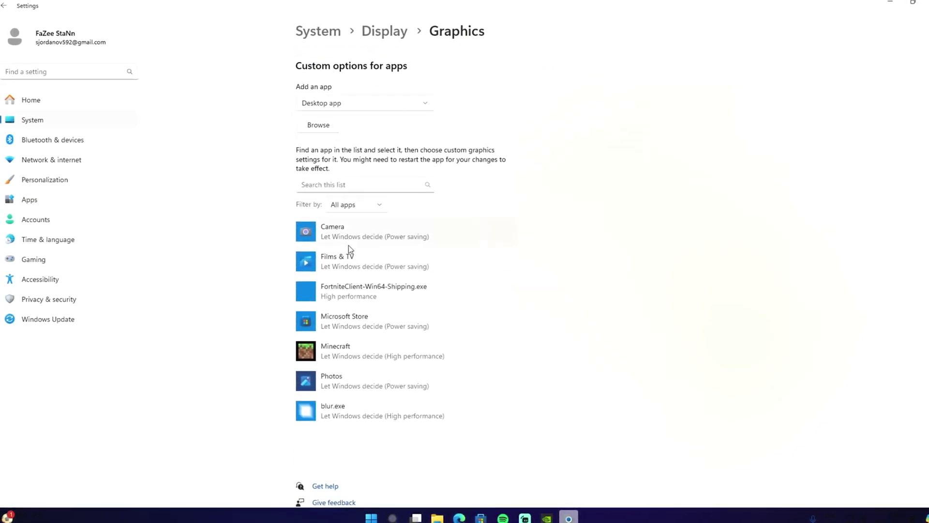
pyautogui.scroll(1, 427, 305)
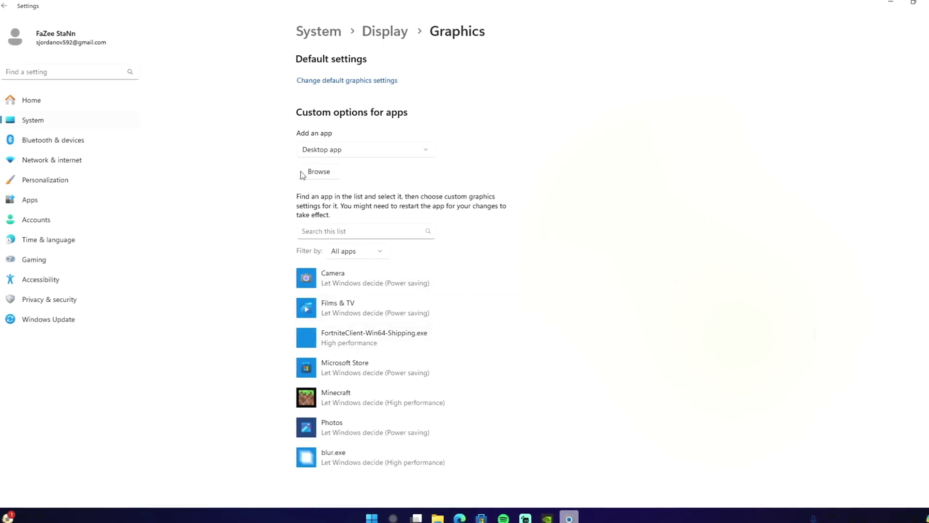
# Save High performance graphics for FortniteClient-Win64-Shipping.exe and close Windows Settings
pyautogui.click(318, 172)
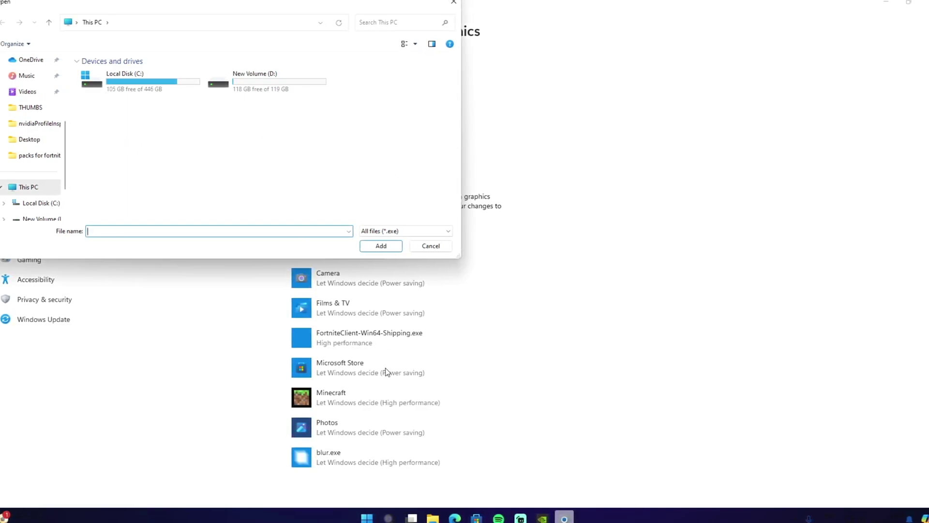
pyautogui.click(415, 246)
pyautogui.scroll(-1, 409, 258)
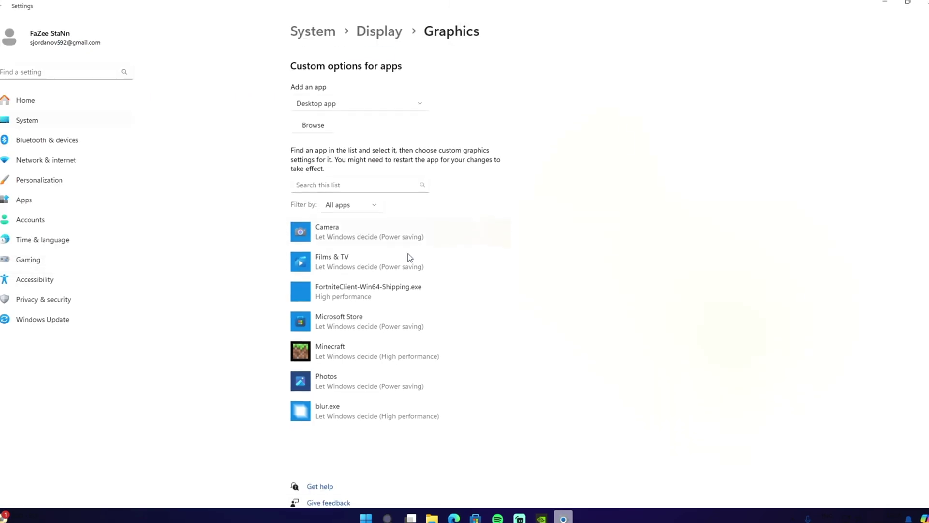
pyautogui.click(359, 289)
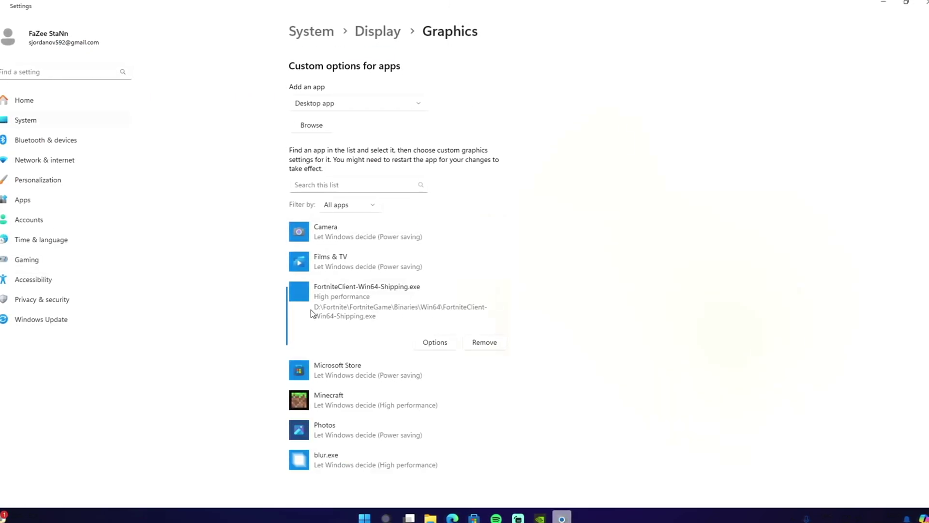
pyautogui.click(424, 346)
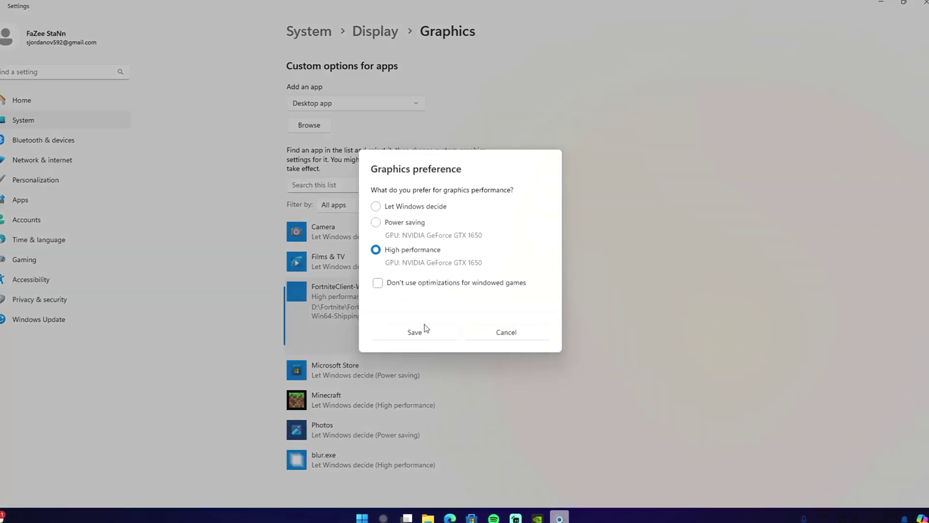
pyautogui.click(427, 331)
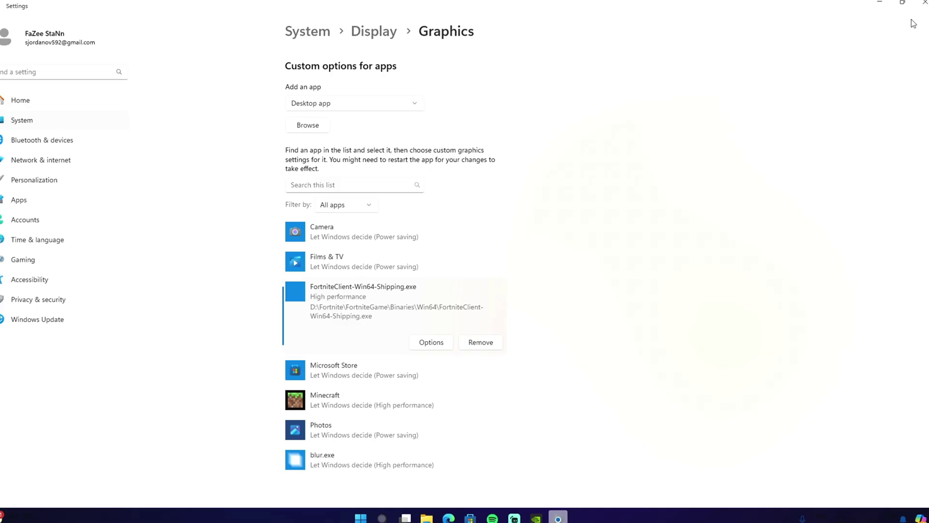
pyautogui.click(924, 4)
# Open the Best Low End PC Boost Season 3 folder in Downloads using File Explorer
pyautogui.press('super')
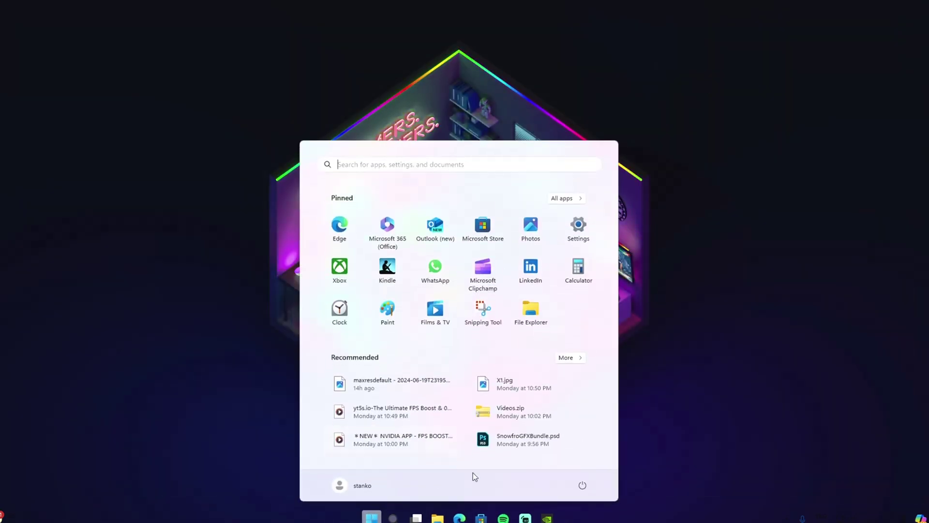
pyautogui.click(585, 488)
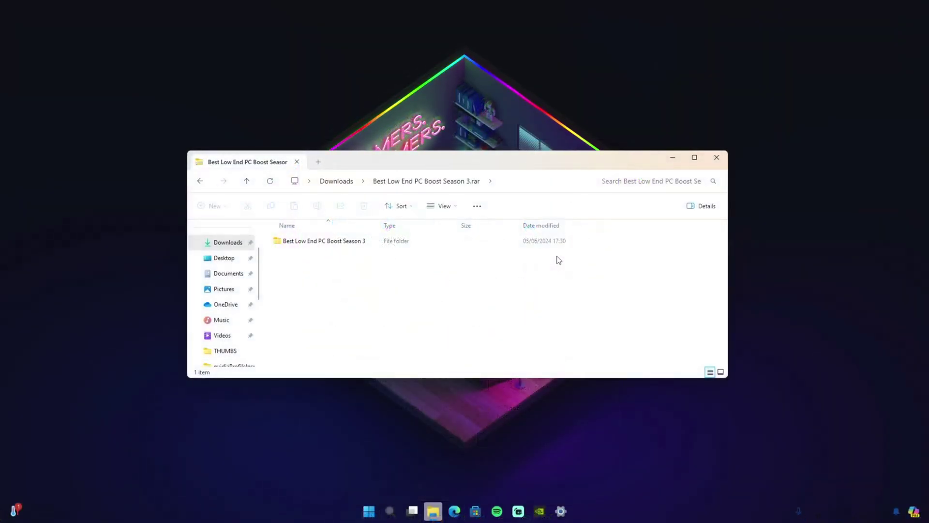
pyautogui.doubleClick(338, 241)
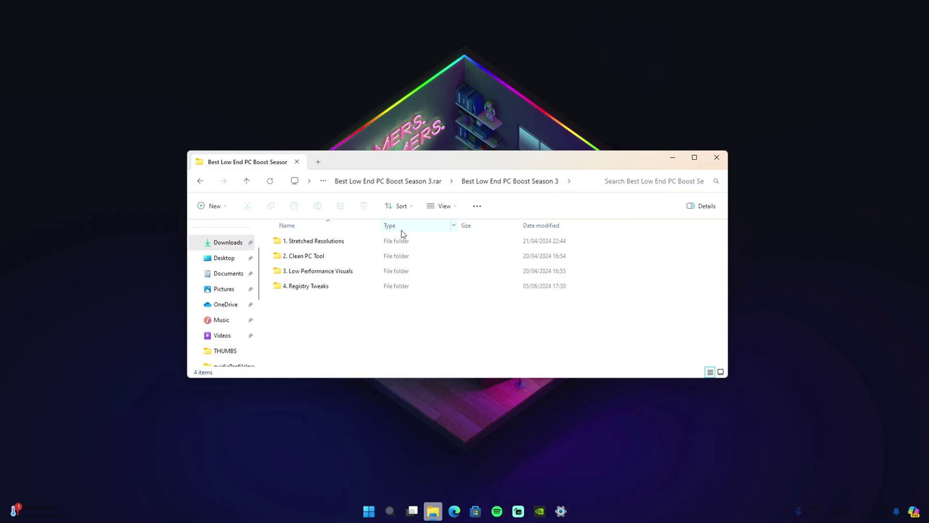
pyautogui.click(709, 162)
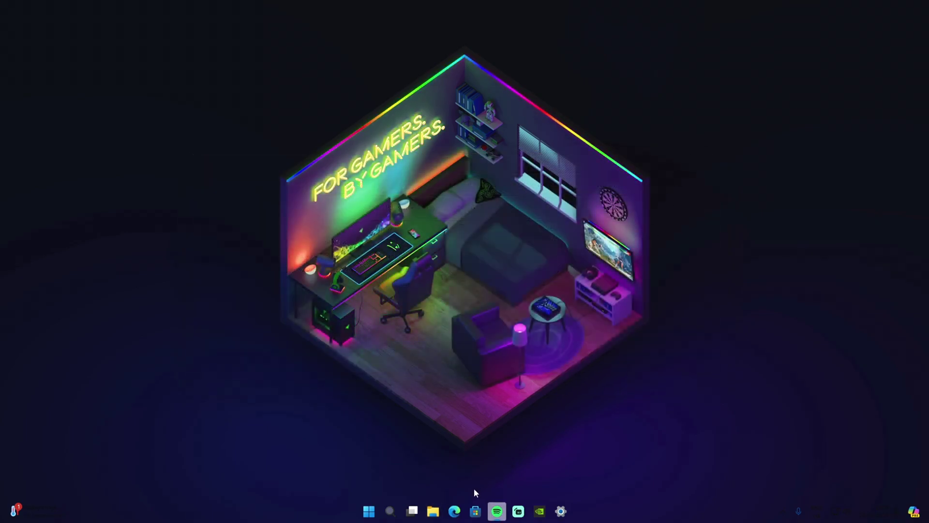
pyautogui.click(433, 511)
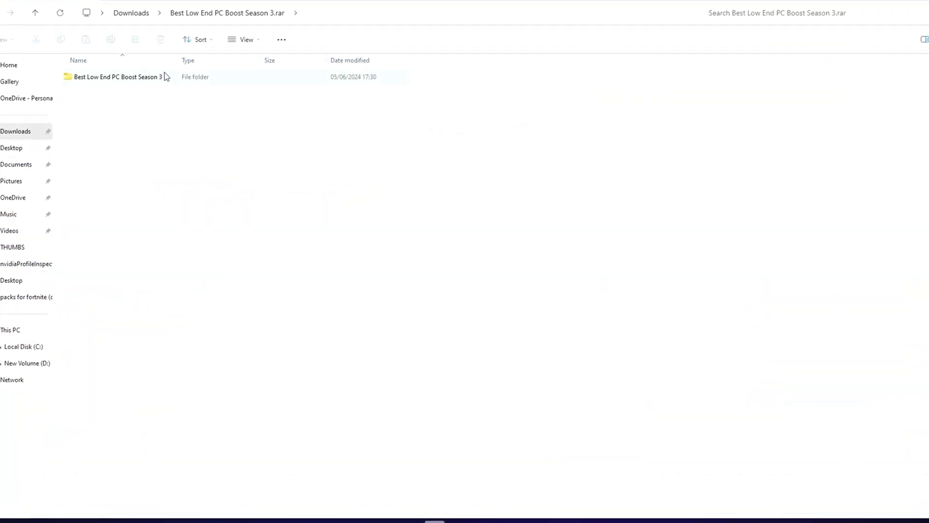
pyautogui.click(156, 80)
pyautogui.doubleClick(158, 82)
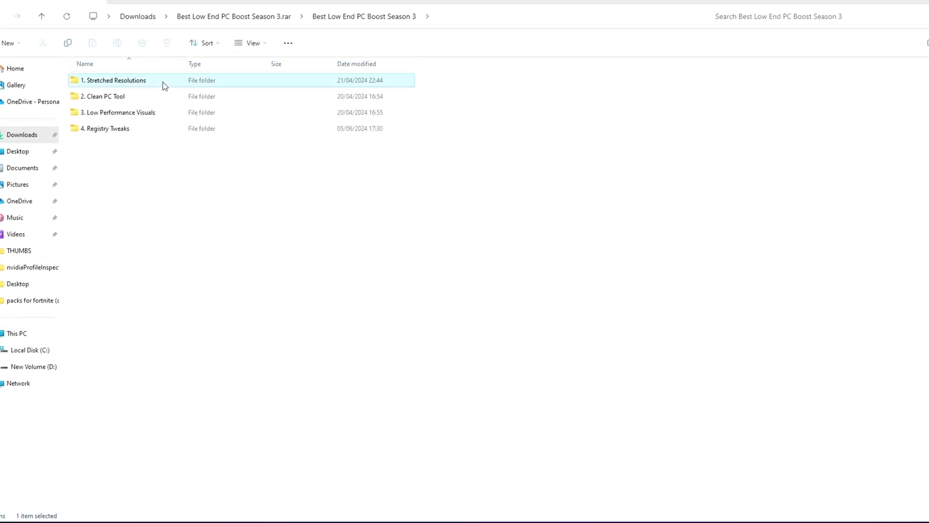
# Open 1. Stretched Resolutions > 1024x768 and bring up GameUserSettings.ini's shortcut menu
pyautogui.doubleClick(162, 85)
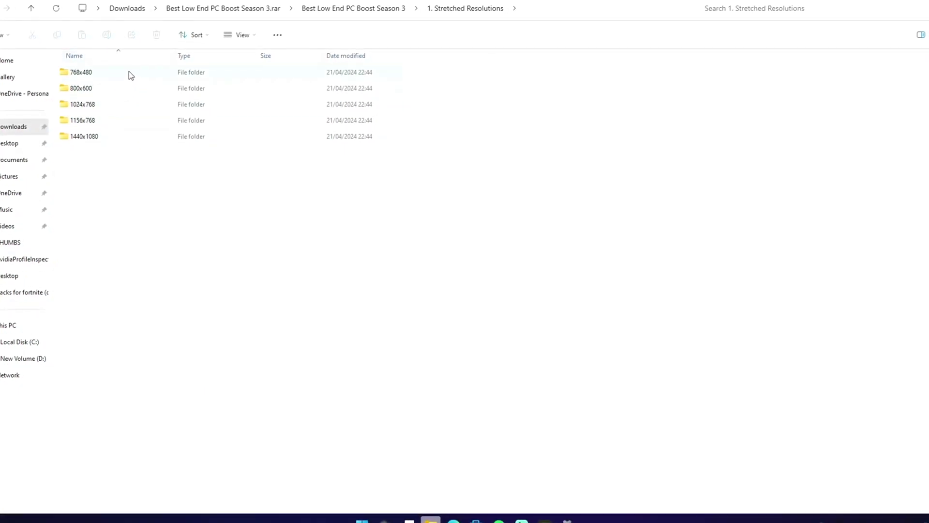
pyautogui.doubleClick(128, 72)
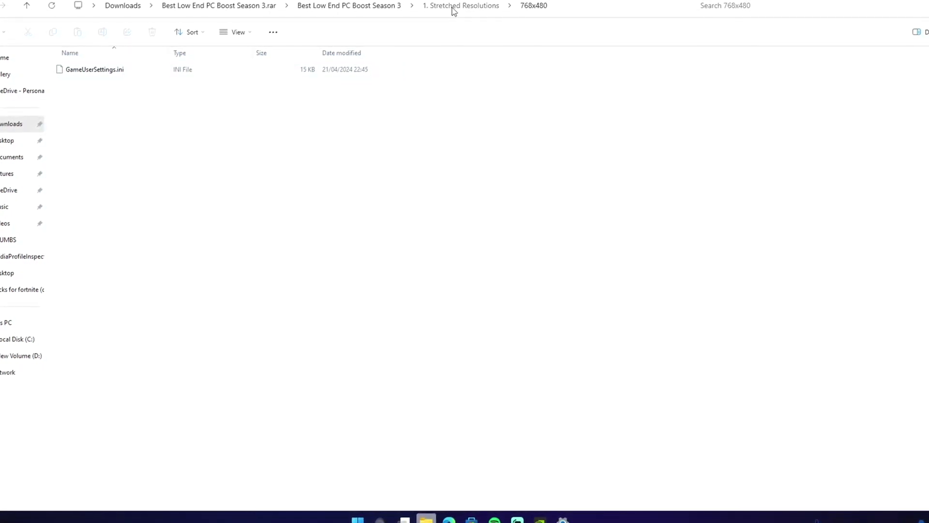
pyautogui.click(452, 7)
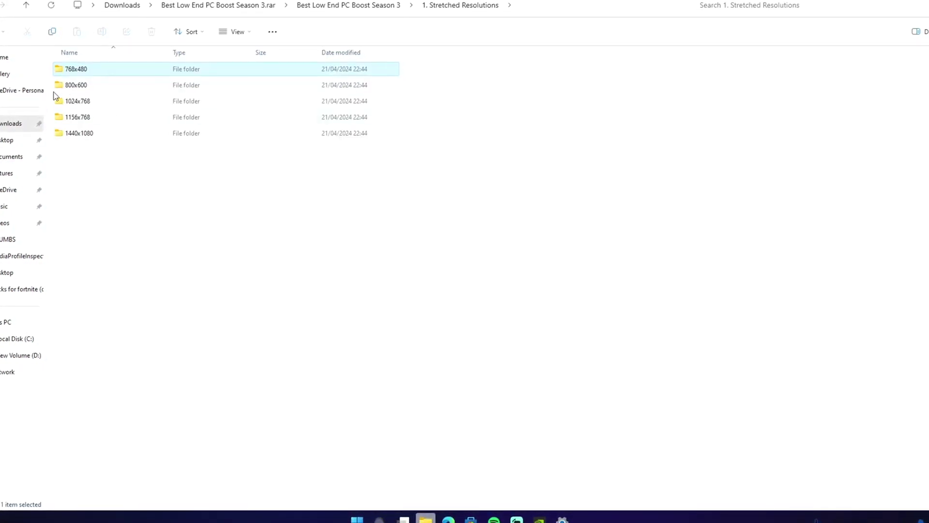
pyautogui.click(88, 105)
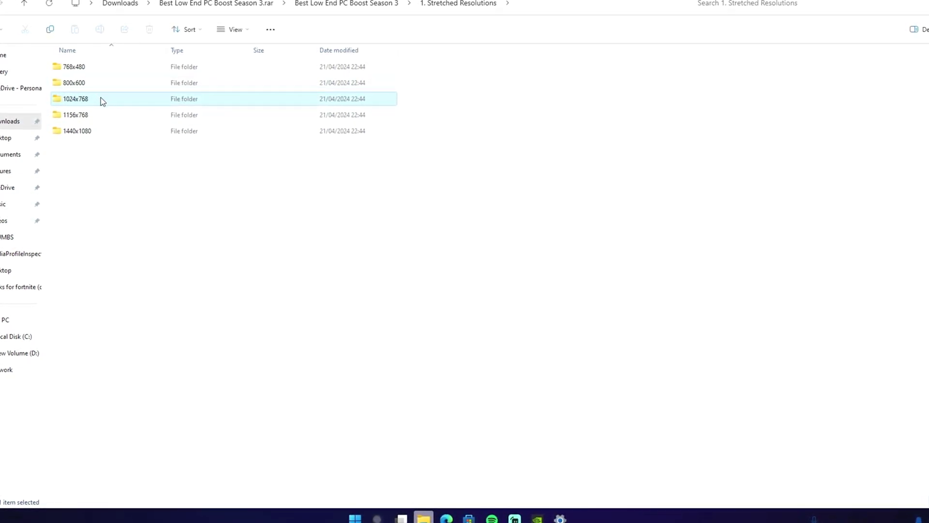
pyautogui.doubleClick(101, 97)
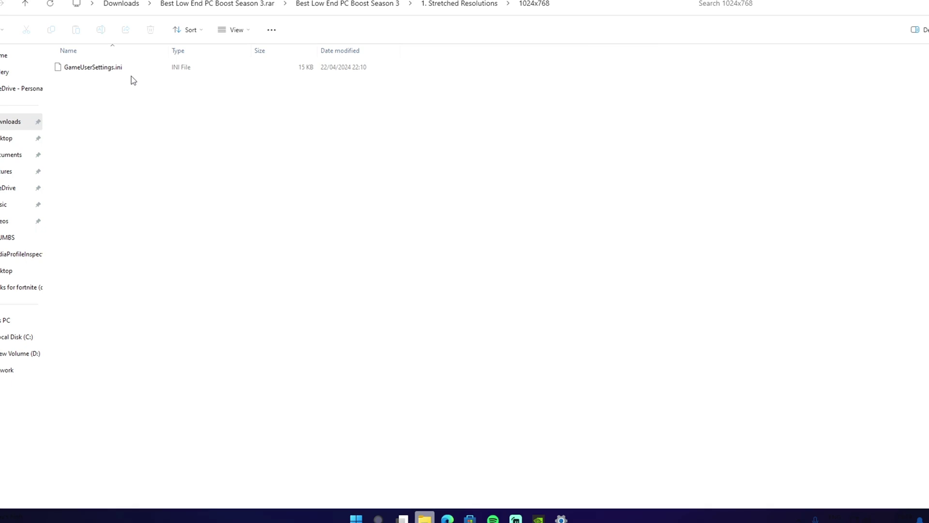
pyautogui.click(118, 72)
pyautogui.rightClick(108, 70)
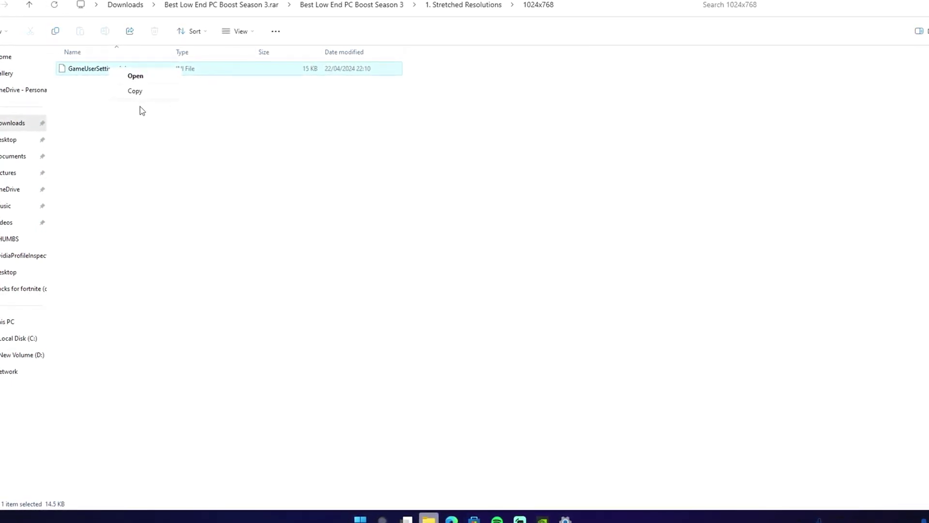
# Copy GameUserSettings.ini and open the Roaming AppData folder via the Run dialog
pyautogui.click(406, 471)
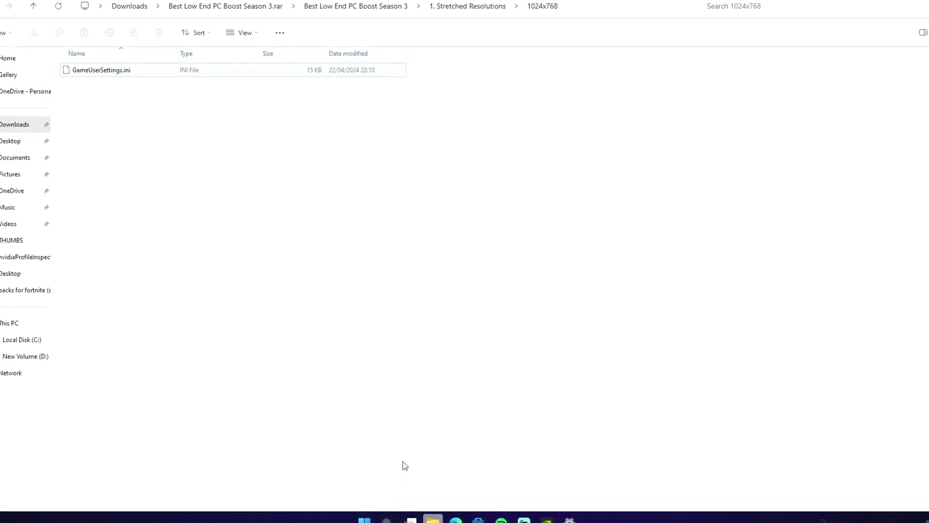
pyautogui.press('super+r')
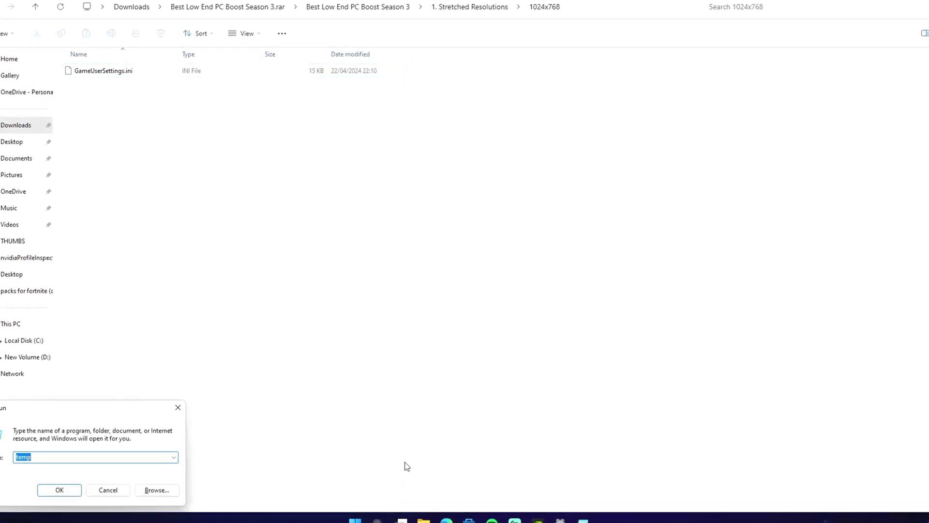
pyautogui.press('BackSpace')
pyautogui.write('%')
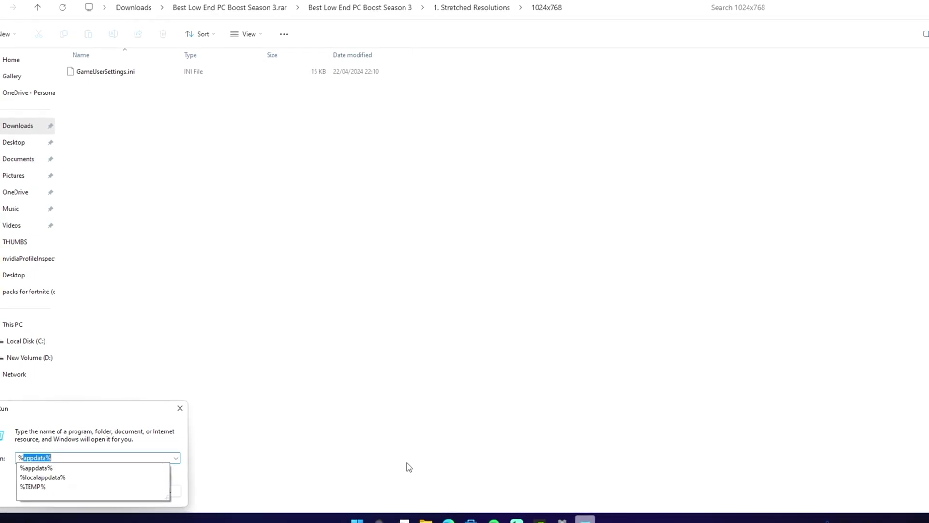
pyautogui.write('appdata%')
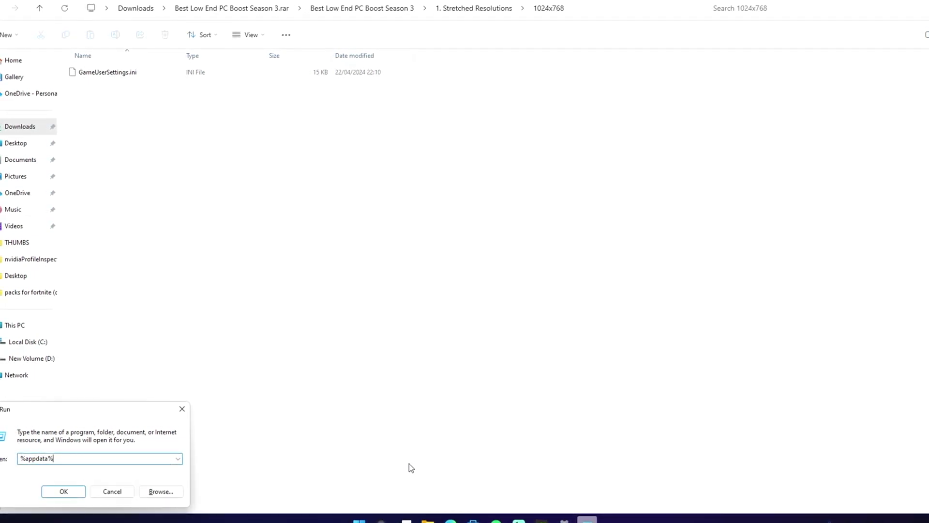
pyautogui.press('Return')
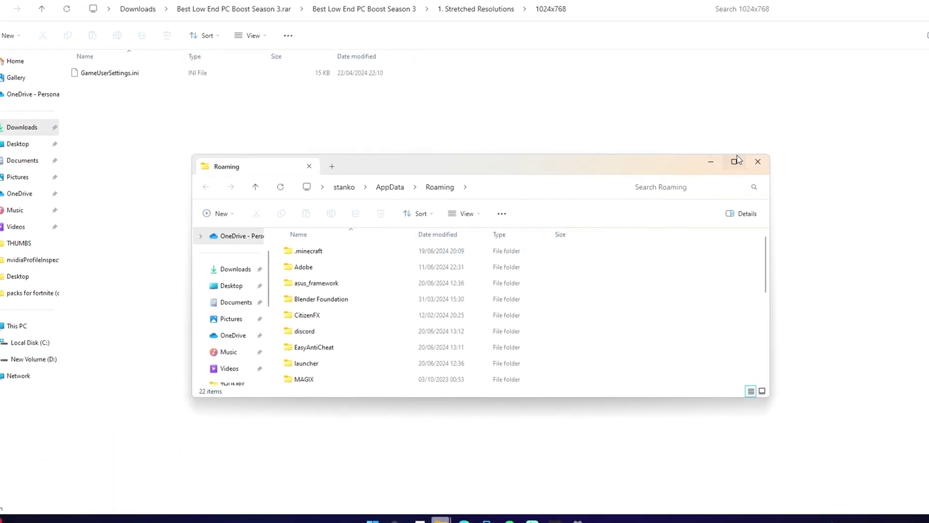
pyautogui.click(736, 160)
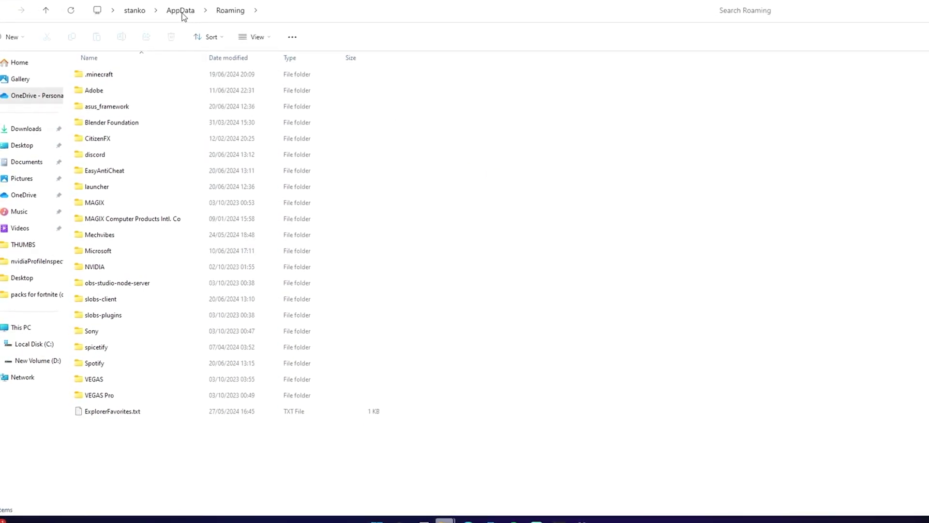
# Navigate from AppData to Local\FortniteGame\Saved\Config\WindowsClient
pyautogui.click(181, 12)
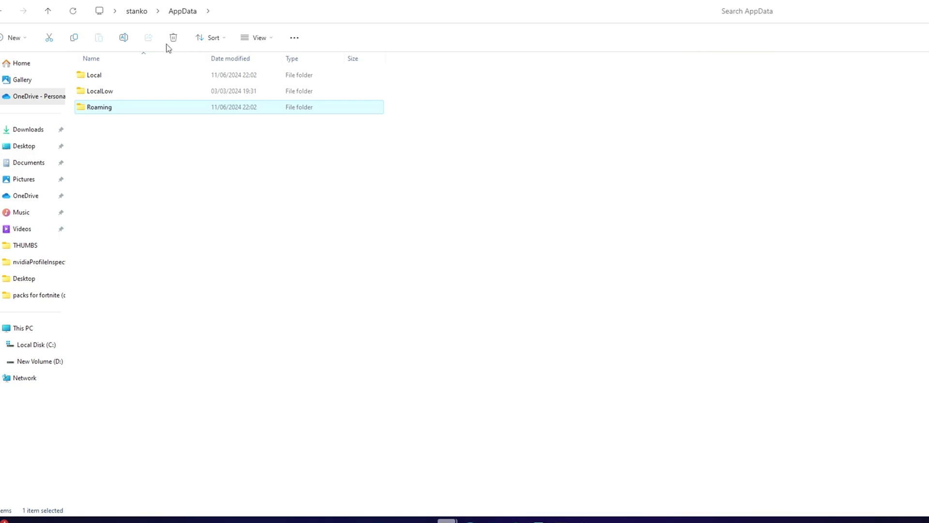
pyautogui.doubleClick(128, 73)
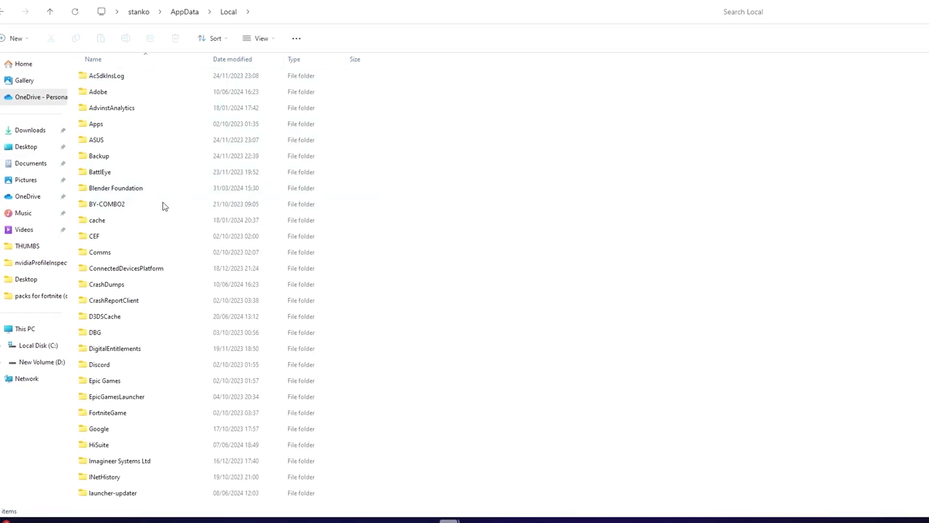
pyautogui.scroll(-1, 157, 208)
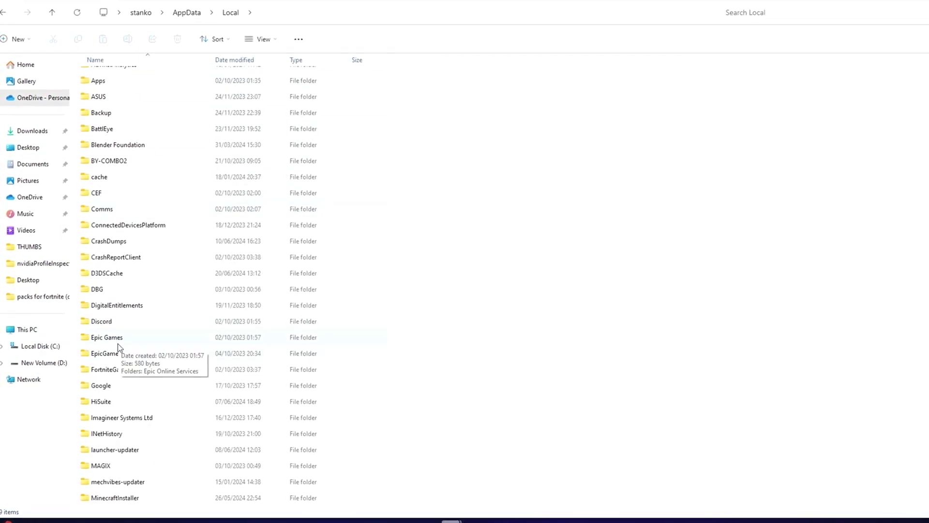
pyautogui.doubleClick(109, 368)
pyautogui.doubleClick(143, 81)
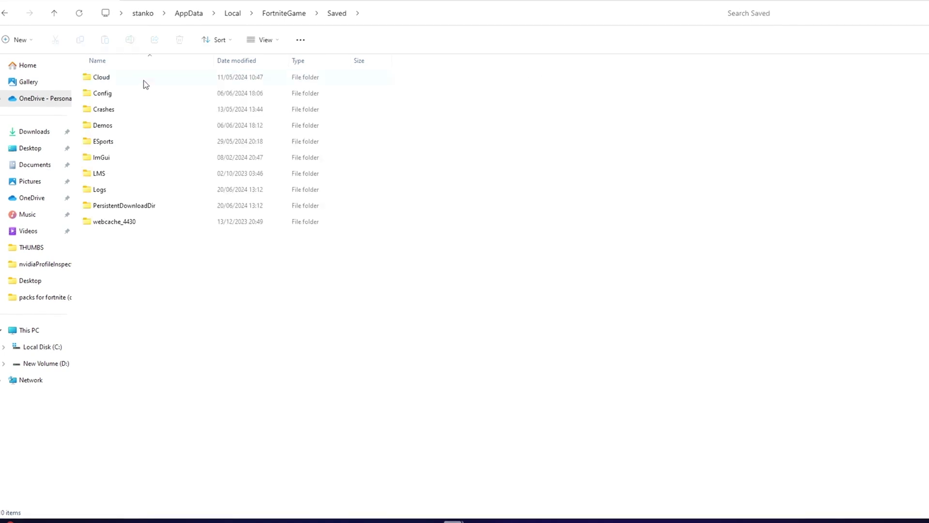
pyautogui.doubleClick(142, 95)
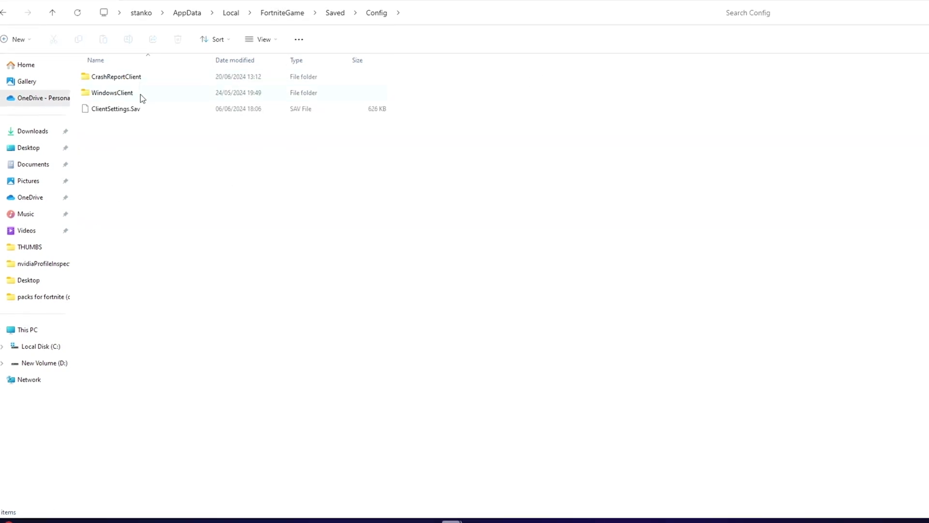
pyautogui.doubleClick(140, 95)
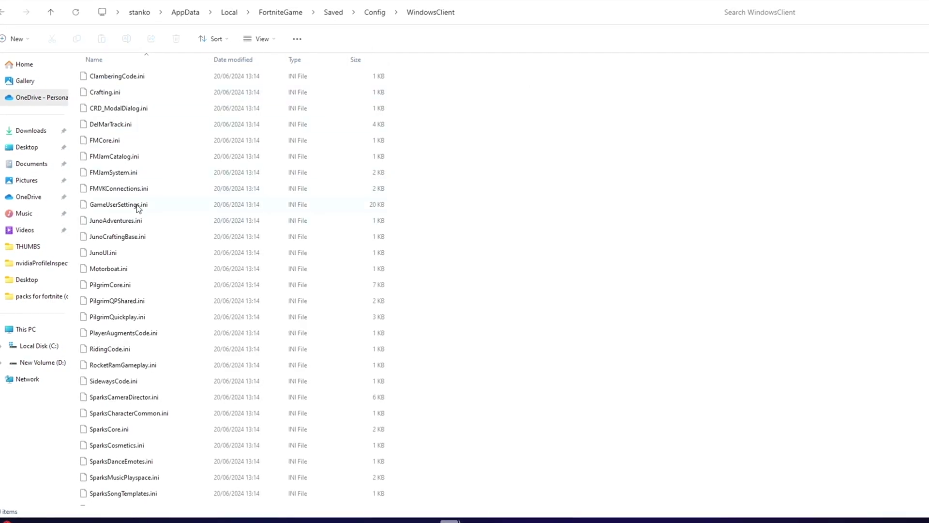
pyautogui.scroll(-2, 136, 176)
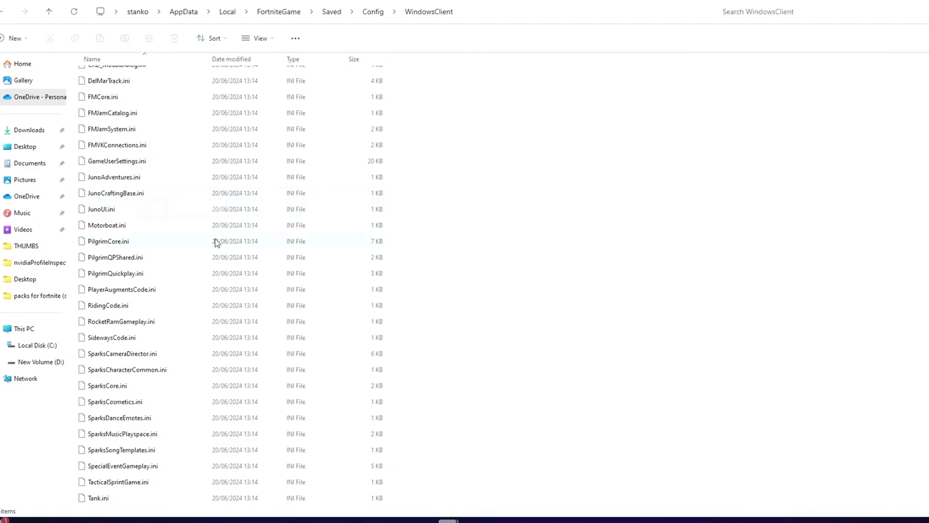
pyautogui.scroll(1, 209, 316)
pyautogui.moveTo(446, 521)
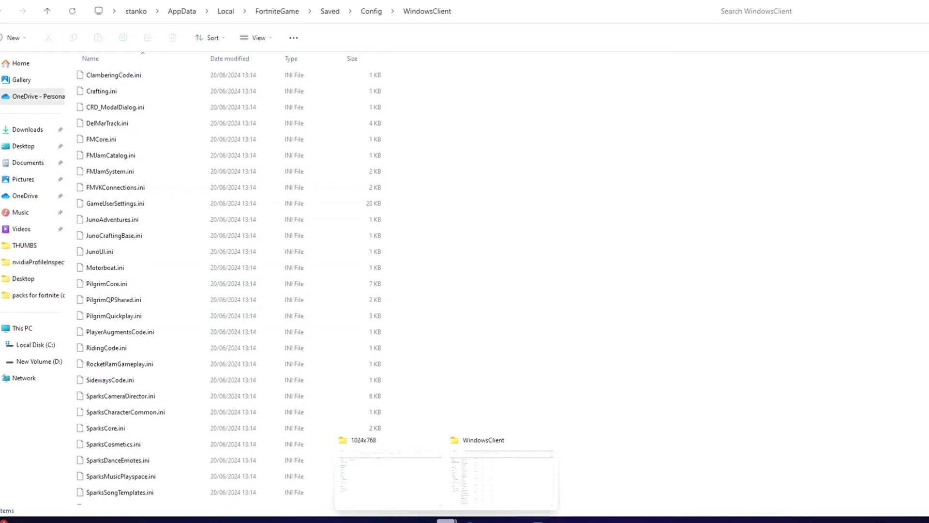
# Copy the 1024x768 GameUserSettings.ini into WindowsClient, skipping the conflicting existing file
pyautogui.click(556, 498)
pyautogui.rightClick(132, 75)
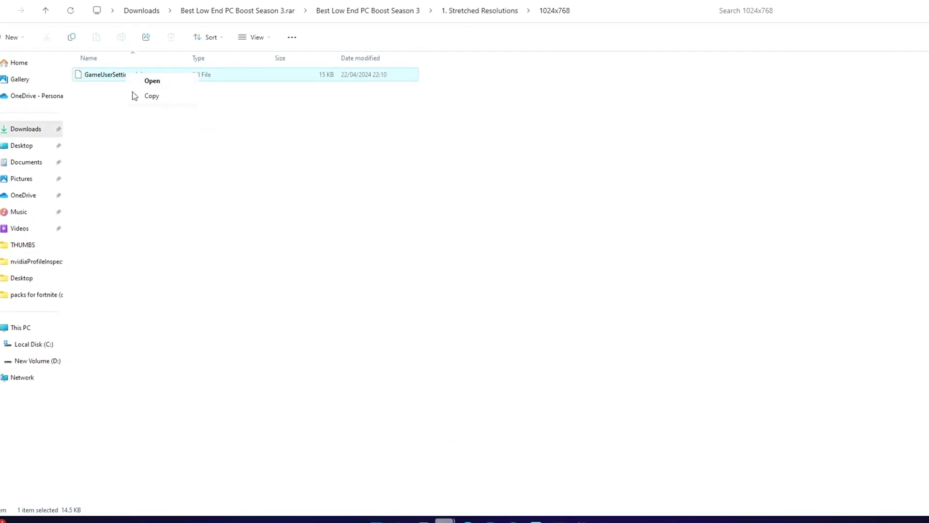
pyautogui.hotkey('alt', 'Tab')
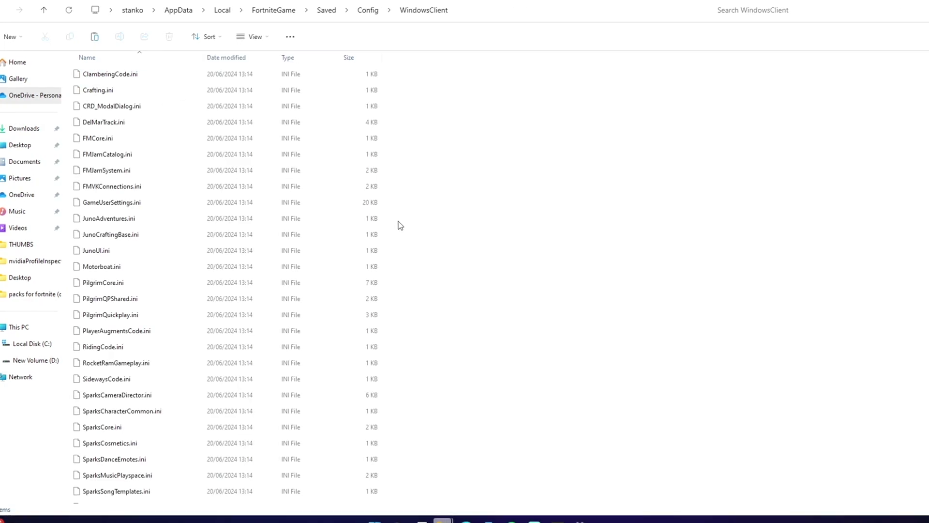
pyautogui.hotkey('ctrl', 'v')
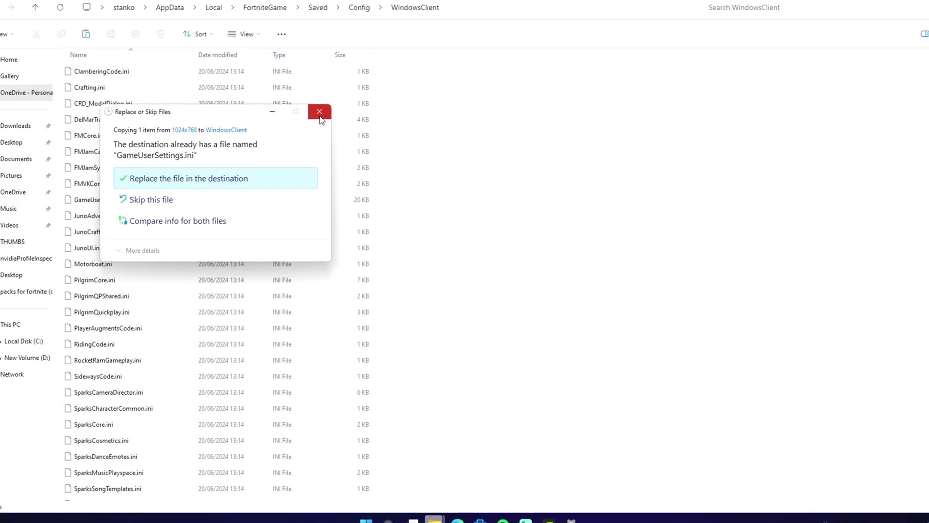
pyautogui.click(158, 204)
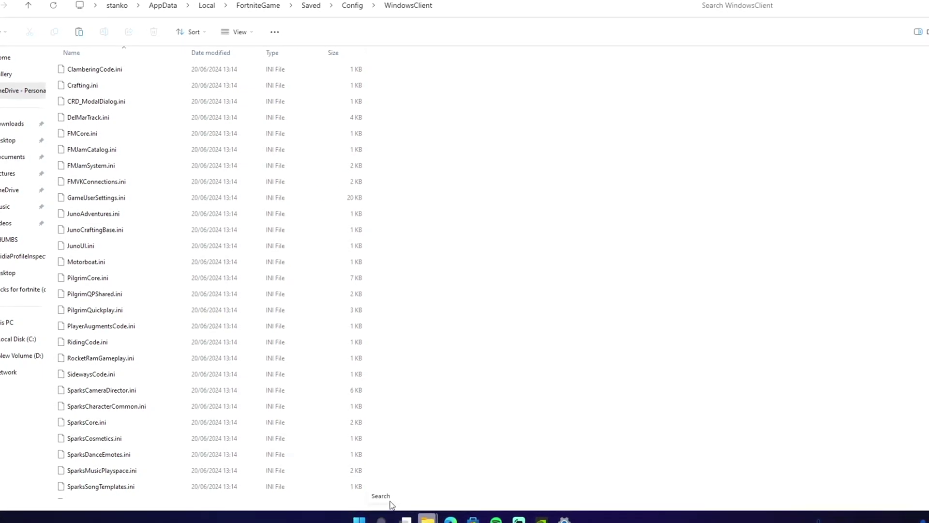
# Launch NVIDIA Control Panel from Windows search and maximize it
pyautogui.click(389, 518)
pyautogui.write('nvidi')
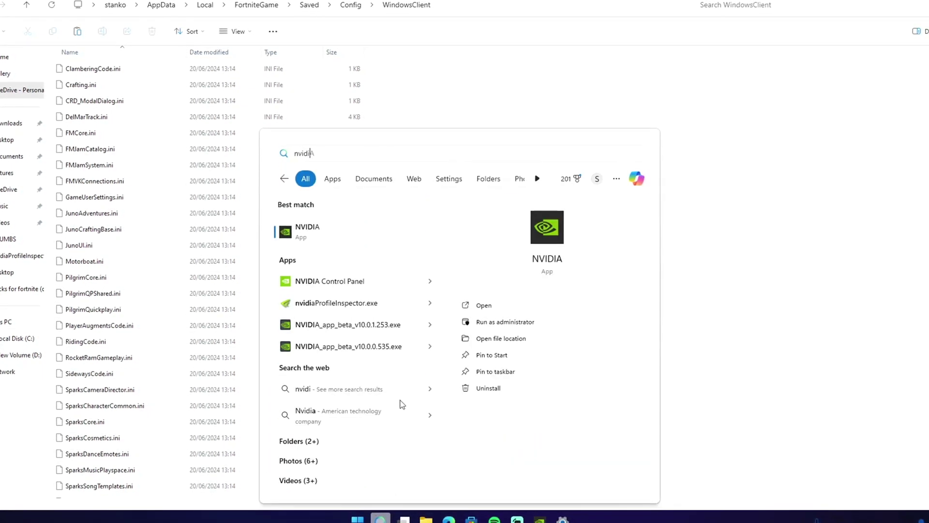
pyautogui.click(316, 291)
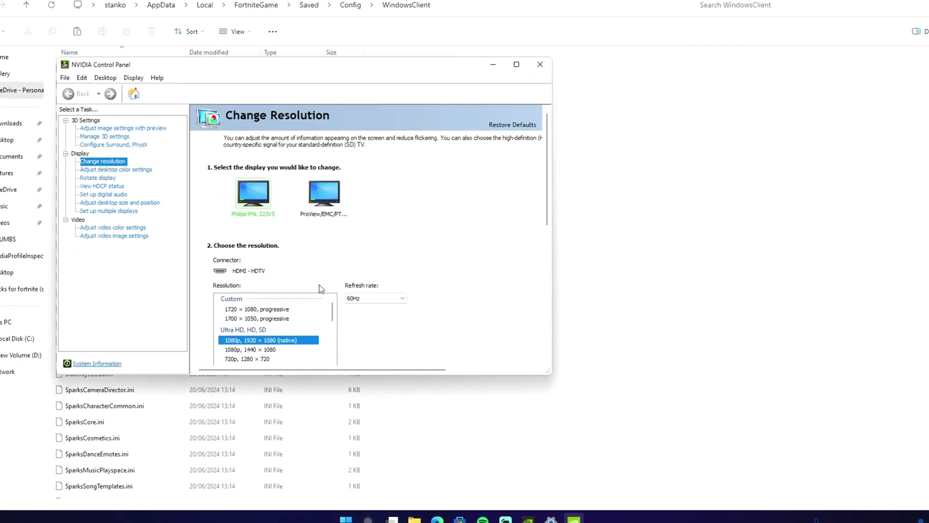
pyautogui.scroll(-1, 278, 301)
pyautogui.scroll(-3, 265, 337)
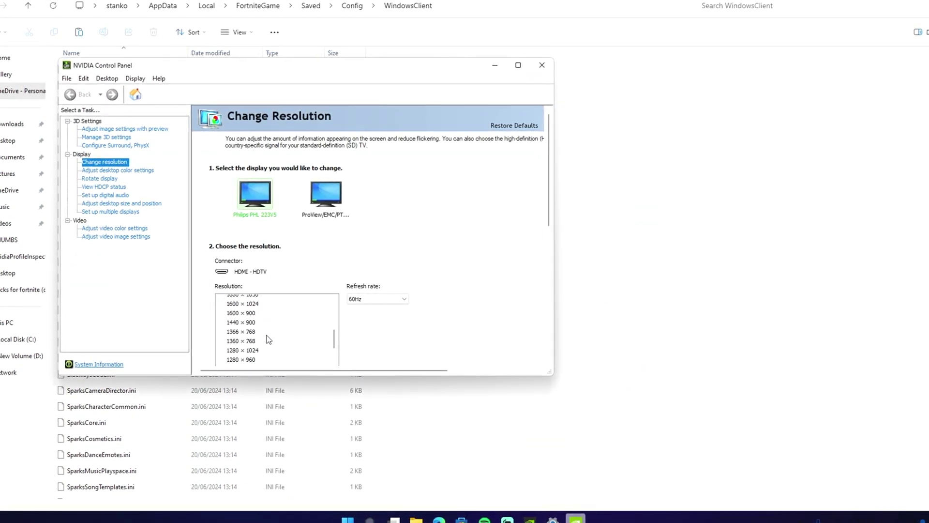
pyautogui.click(519, 66)
pyautogui.scroll(3, 175, 265)
pyautogui.scroll(3, 169, 264)
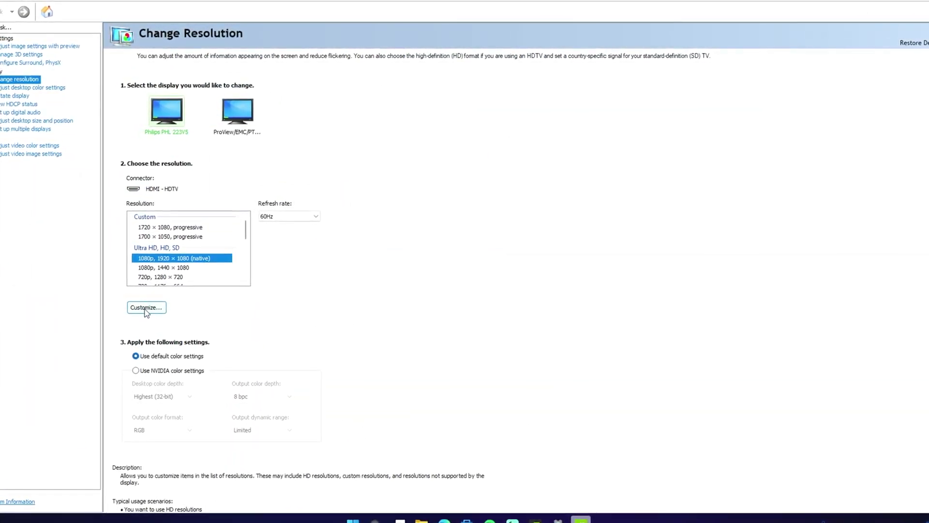
# Try creating a 1720 × 1080 custom resolution, find it already exists, and select it
pyautogui.click(147, 308)
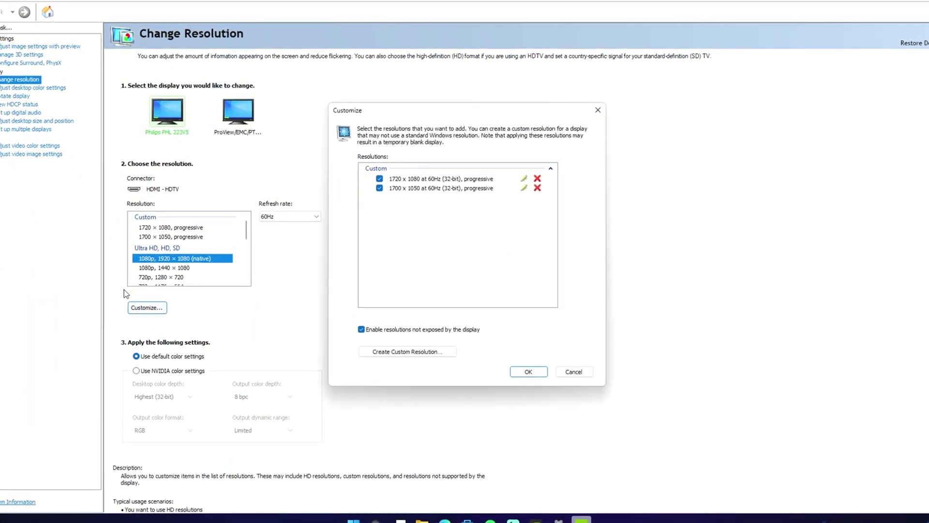
pyautogui.click(395, 353)
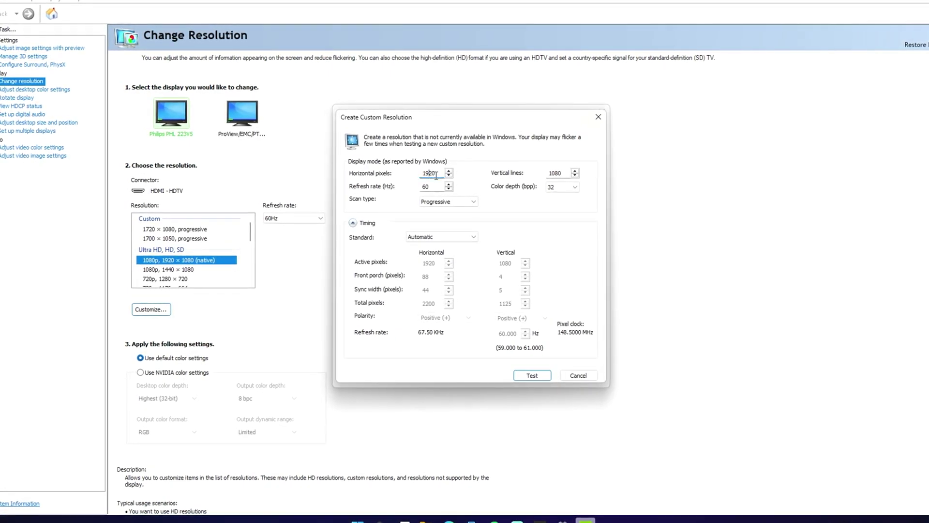
pyautogui.press('BackSpace')
pyautogui.write('7')
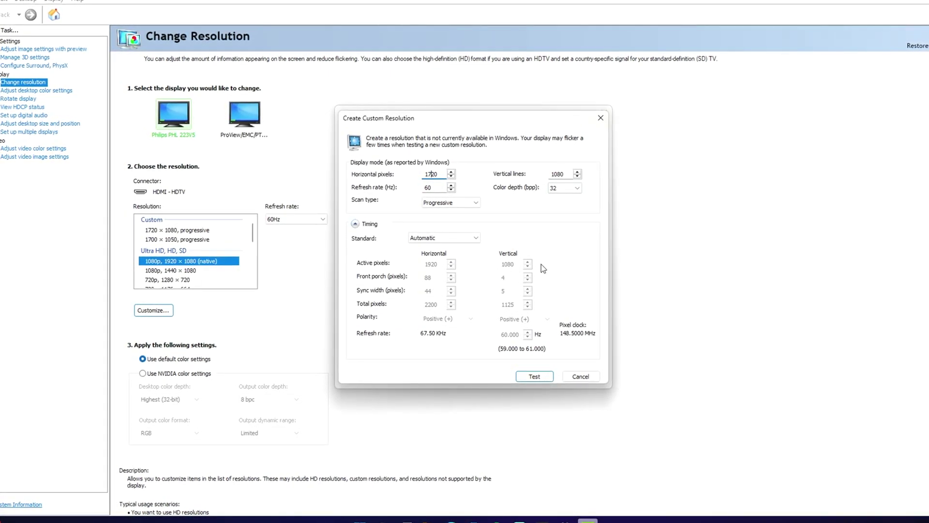
pyautogui.click(538, 377)
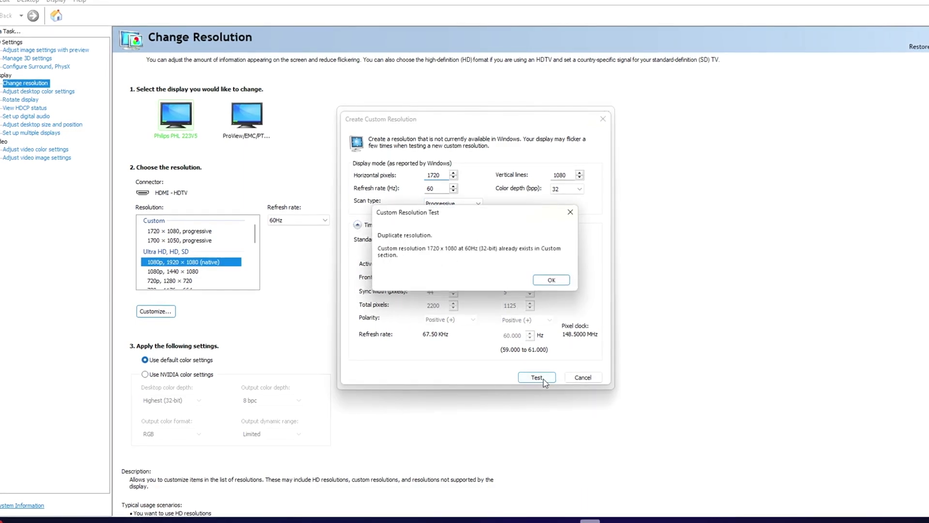
pyautogui.click(570, 212)
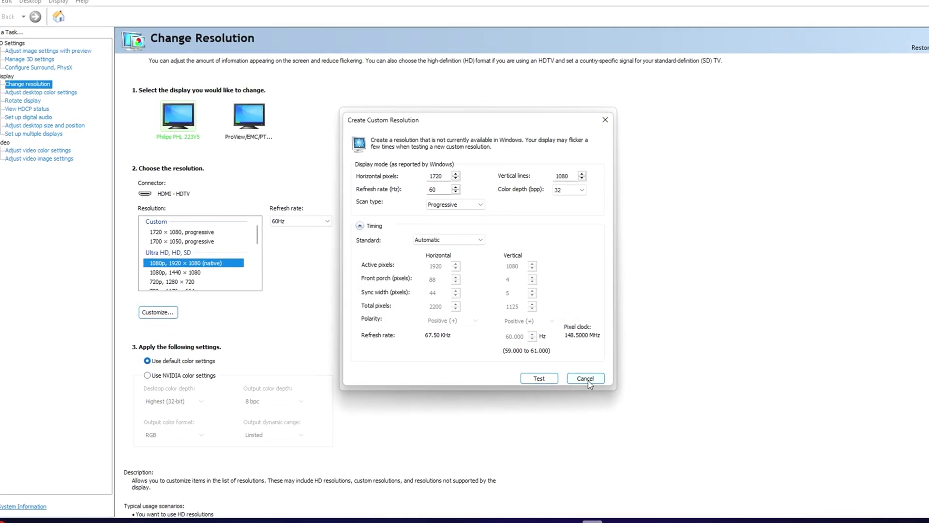
pyautogui.click(585, 379)
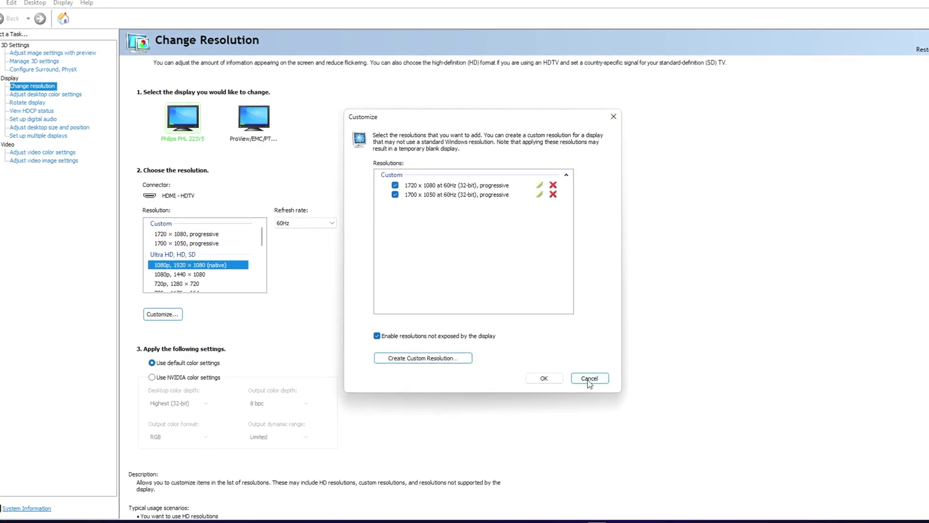
pyautogui.click(587, 379)
pyautogui.click(158, 235)
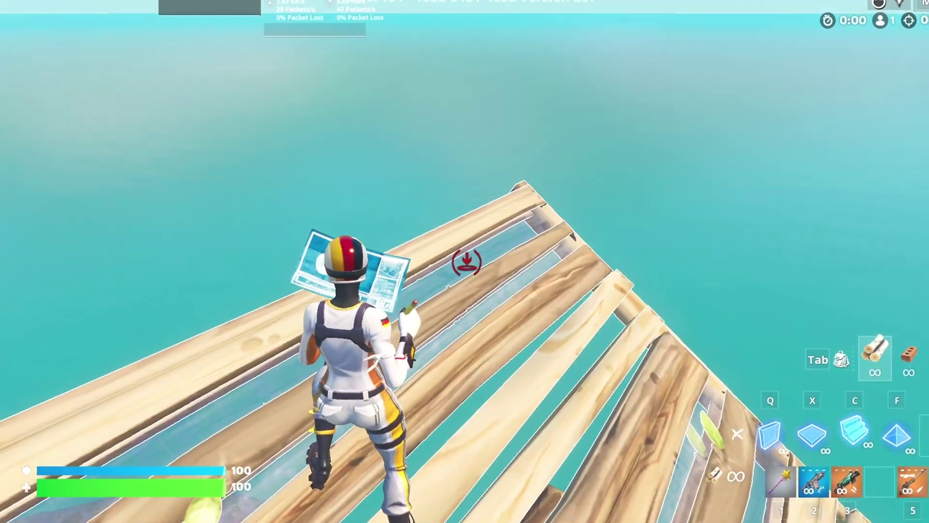
# Place wooden walls and ramps around the character, then return to the pickaxe
pyautogui.click(464, 261)
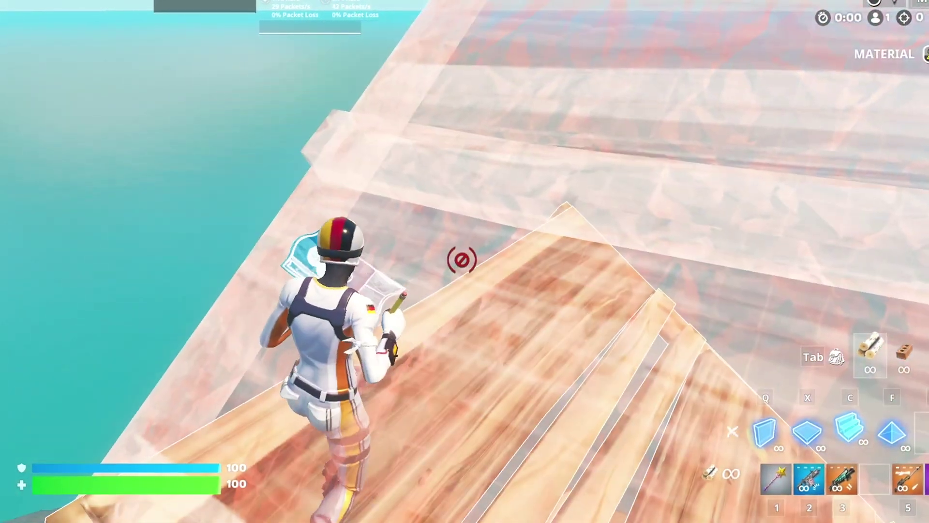
pyautogui.press('1')
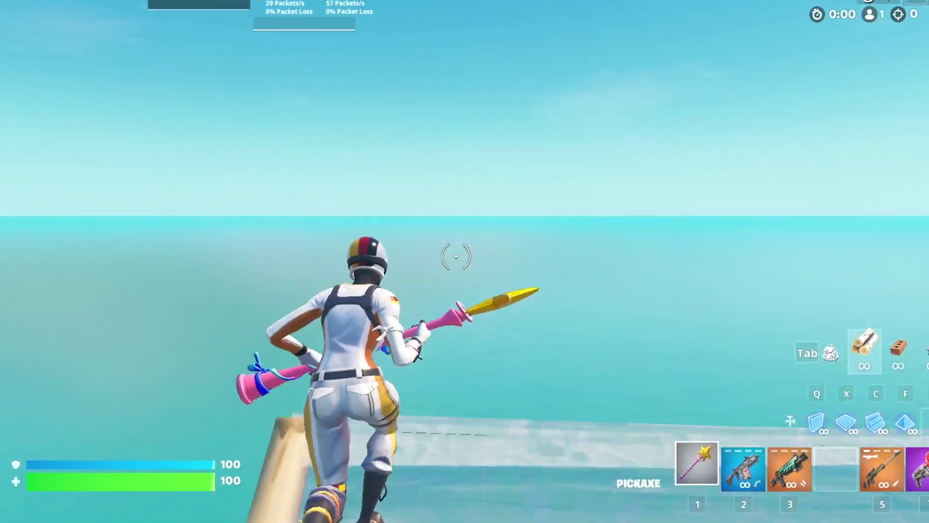
pyautogui.press('q')
pyautogui.click(456, 256)
pyautogui.press('1')
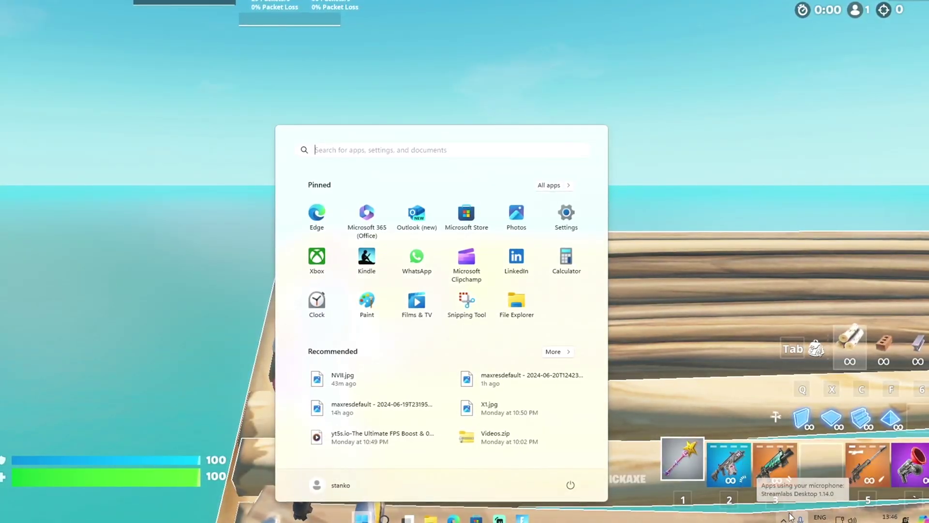
# Close the Start menu, build wooden walls, ramps and a floor, and climb the ramps
pyautogui.click(783, 519)
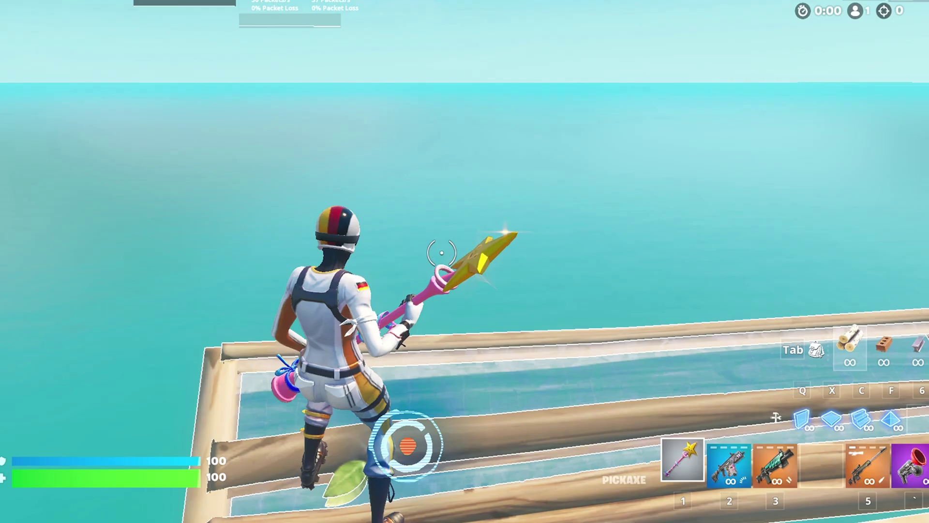
pyautogui.press('x')
pyautogui.click(443, 254)
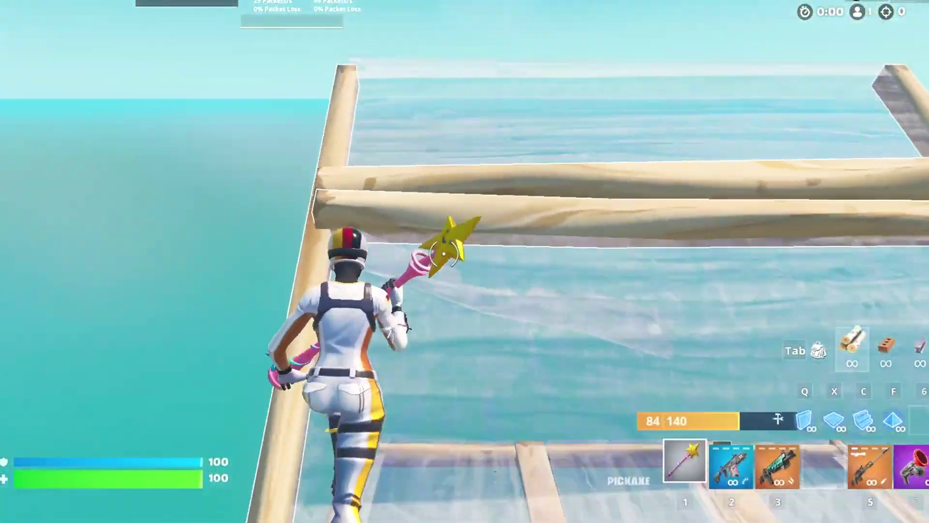
pyautogui.press('x')
pyautogui.click(445, 253)
pyautogui.press('1')
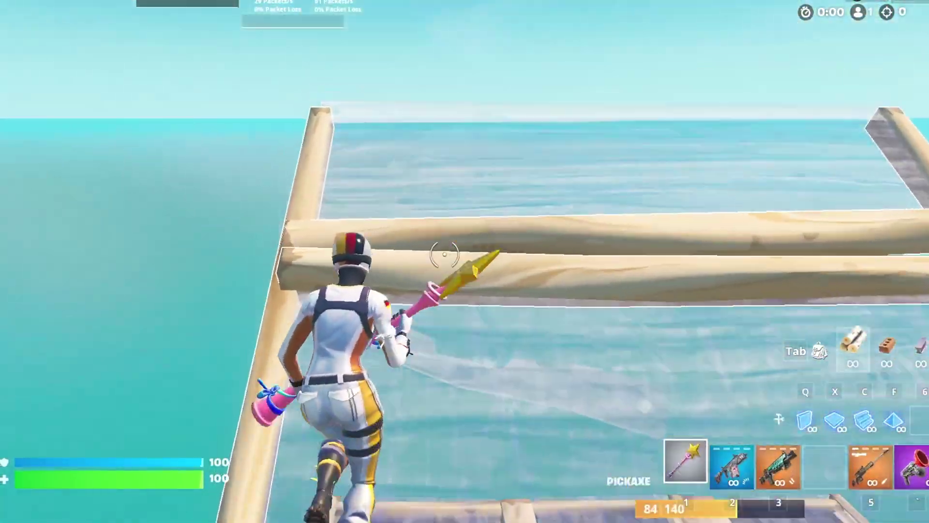
pyautogui.press('w')
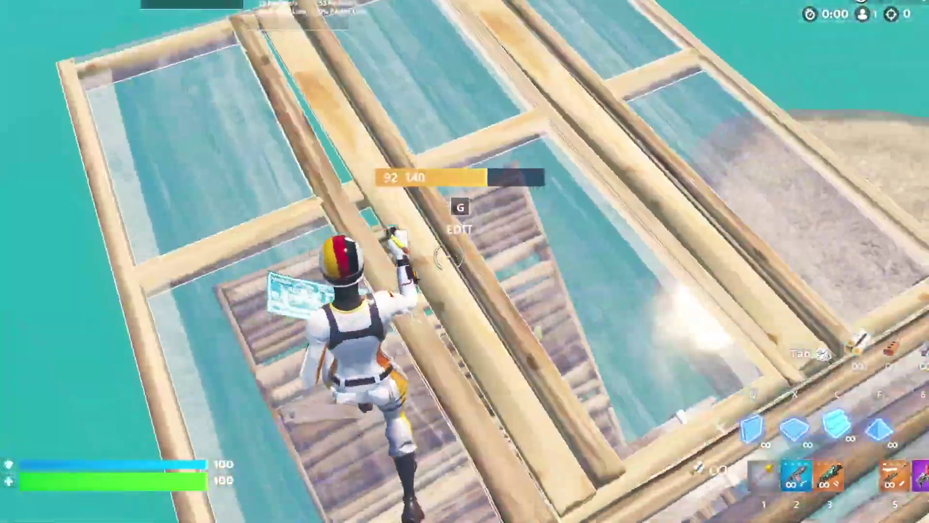
# Swap between pickaxe and building blueprint, then jump out past the wooden wall
pyautogui.press('1')
pyautogui.press('x')
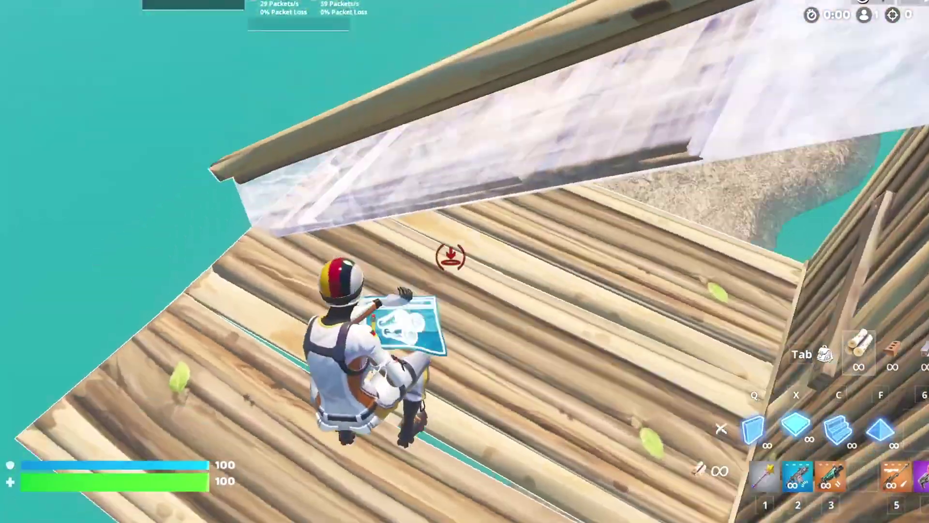
pyautogui.press('1')
pyautogui.press('space')
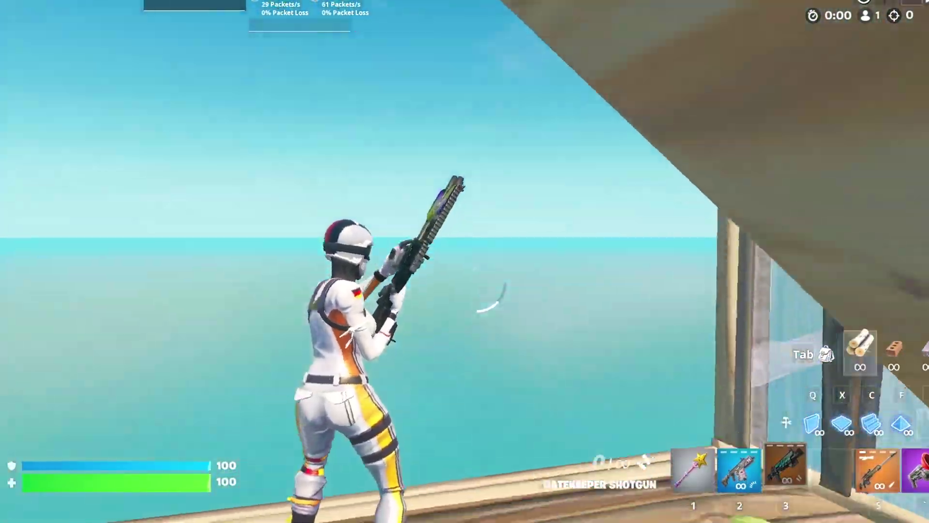